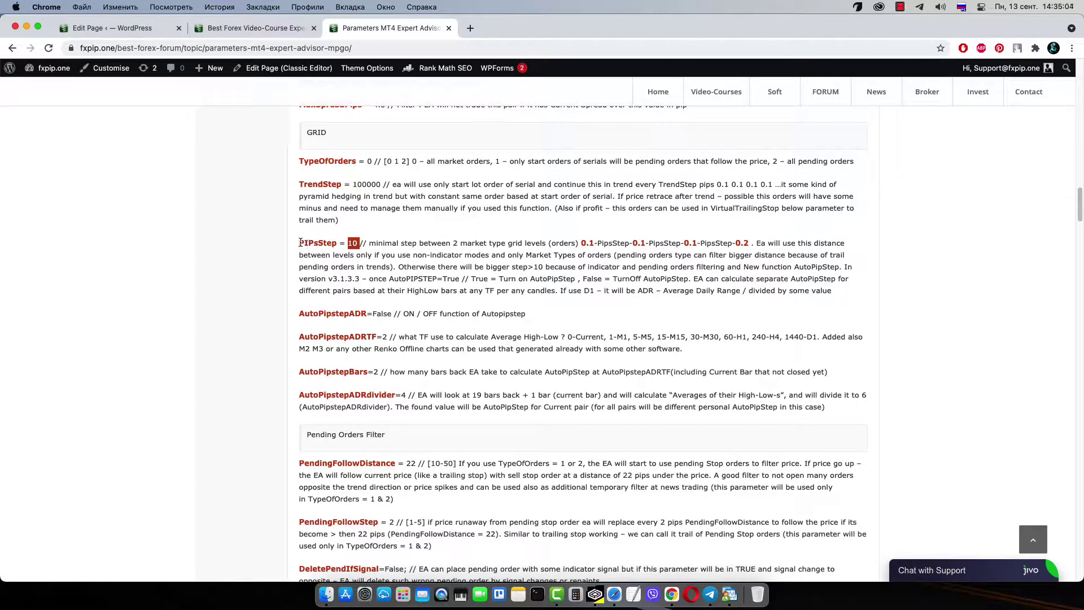
- Highlight 'PIPsStep = 10' on the forum page and switch to the MetaTrader 4 XAUUSD chart
left_click_drag(299, 243, 347, 246)
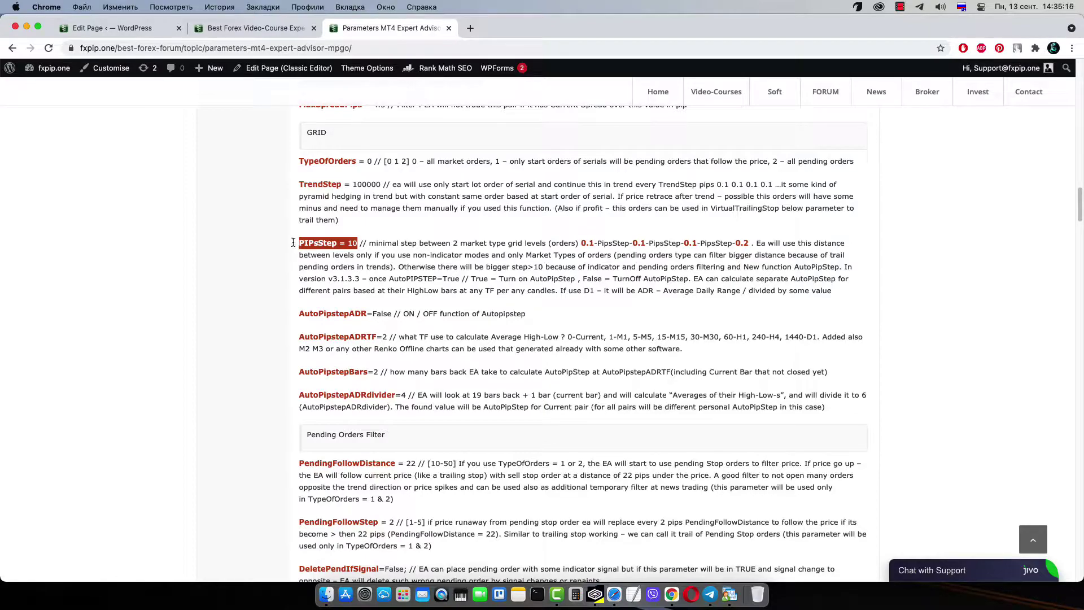
left_click(729, 586)
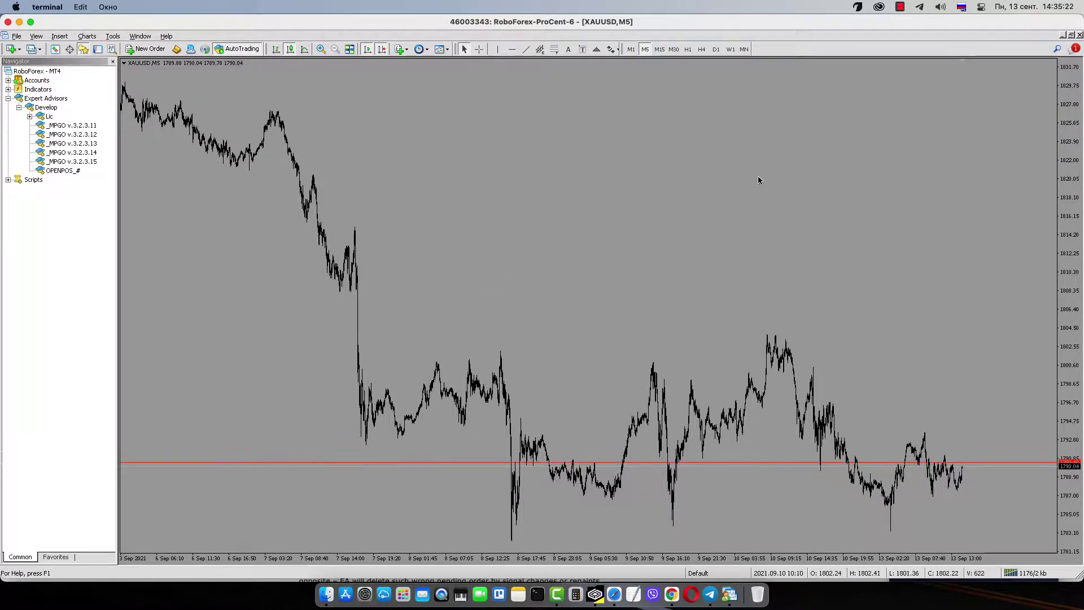
- Capture the XAUUSD chart region with the screenshot tool
left_click(857, 7)
left_click(861, 22)
mouse_move(119, 56)
left_mouse_down()
mouse_move(752, 454)
mouse_move(1015, 565)
left_mouse_up()
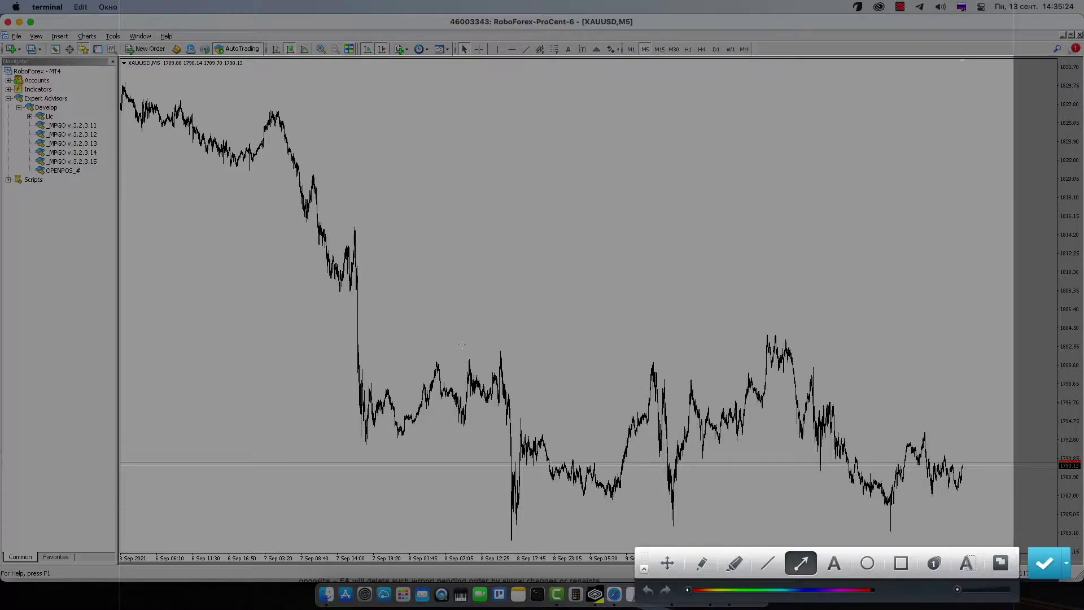
- Draw a blue upward arrow and start marking the first grid level freehand
left_click(809, 591)
left_click_drag(258, 461, 259, 374)
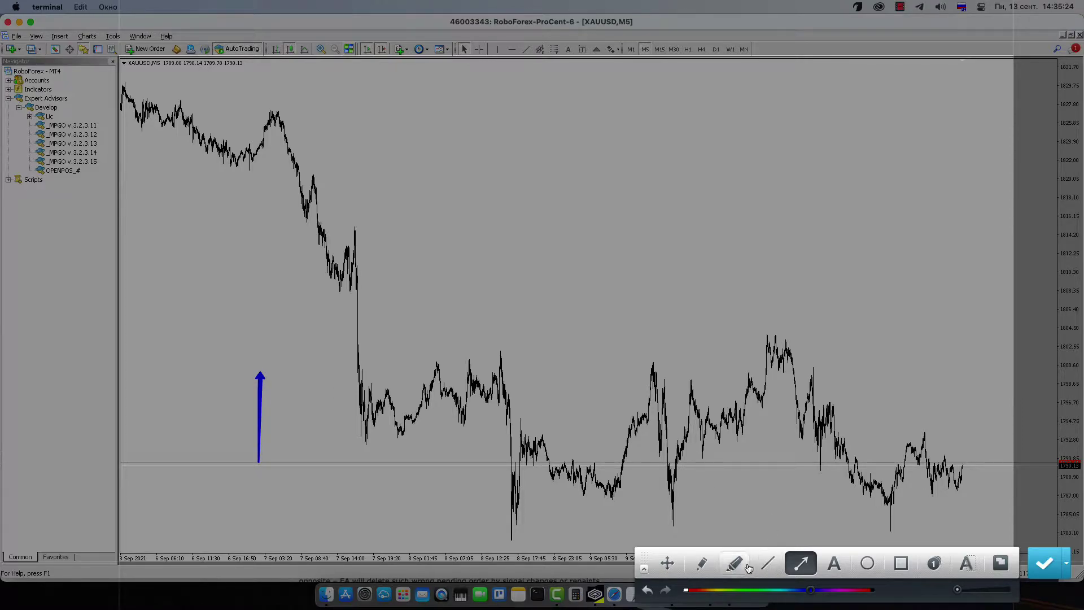
left_click(701, 563)
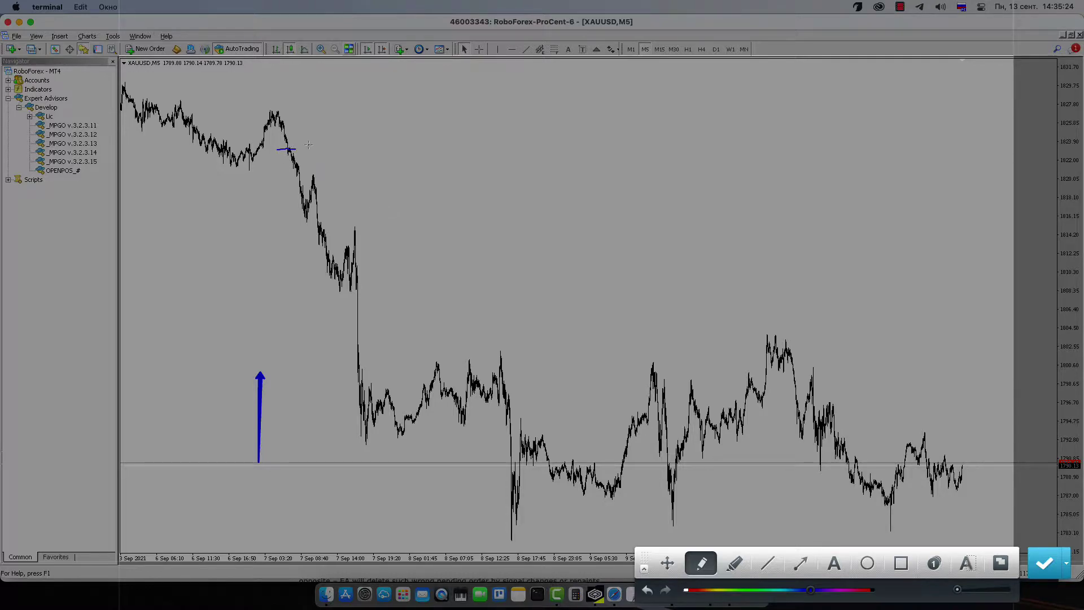
left_click_drag(312, 142, 322, 153)
- Write the 0,1, 0,2 and 0,3 lot labels at each level and draw up-right arrows from them
mouse_move(303, 208)
left_mouse_down()
mouse_move(336, 200)
mouse_move(344, 210)
mouse_move(353, 197)
left_mouse_up()
left_click_drag(373, 266, 409, 272)
mouse_move(378, 336)
left_mouse_down()
mouse_move(405, 338)
mouse_move(451, 303)
left_mouse_up()
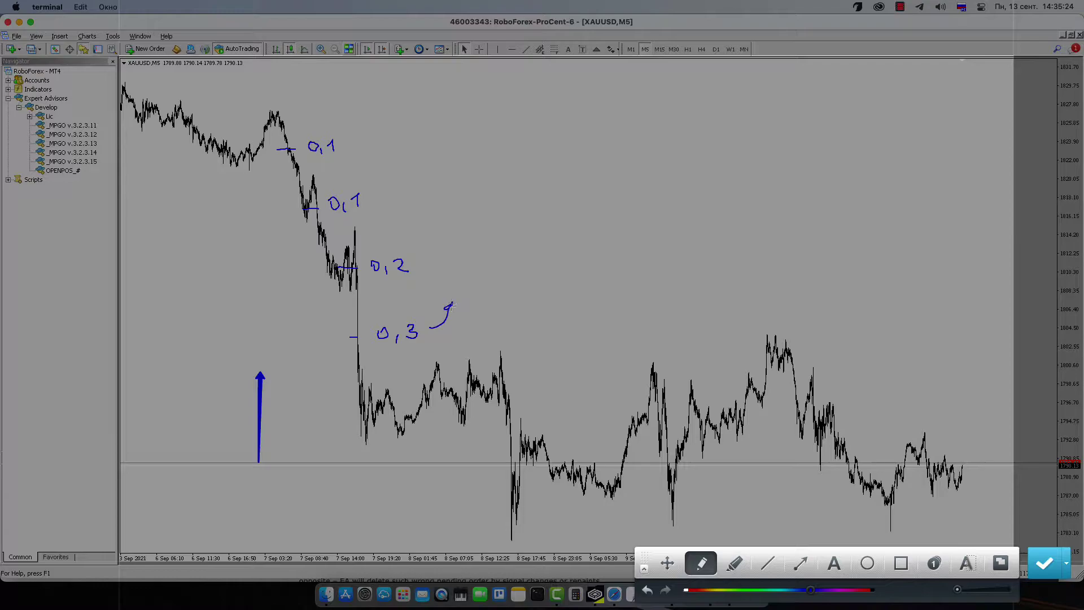
left_click_drag(417, 261, 437, 237)
left_click_drag(369, 200, 395, 182)
left_click_drag(340, 139, 353, 124)
- Draw brackets between consecutive grid levels and label the gaps '10p'
left_click_drag(270, 151, 257, 181)
left_click_drag(300, 214, 272, 250)
mouse_move(340, 275)
left_mouse_down()
mouse_move(317, 288)
mouse_move(310, 310)
mouse_move(331, 335)
left_mouse_up()
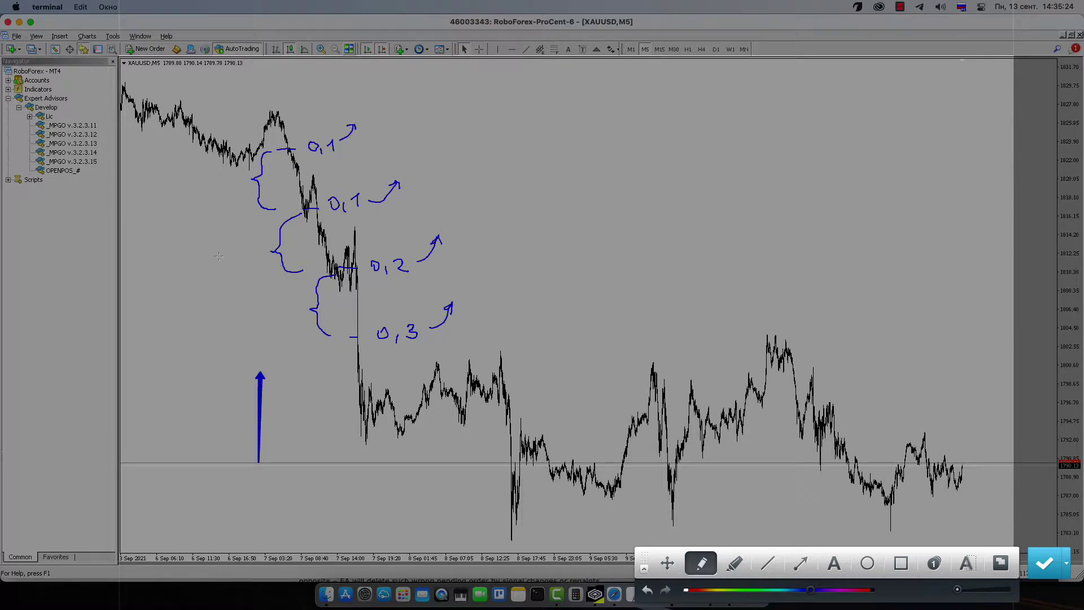
mouse_move(210, 257)
left_mouse_down()
mouse_move(226, 259)
mouse_move(228, 245)
left_mouse_up()
left_click_drag(202, 182, 224, 175)
left_click_drag(243, 255, 244, 253)
- Mark a further grid level, then open the MPGO inputs to review PairsForTrading and Control_LimitStop
mouse_move(353, 337)
left_mouse_down()
mouse_move(354, 400)
mouse_move(406, 387)
left_mouse_up()
left_click_drag(413, 389, 417, 404)
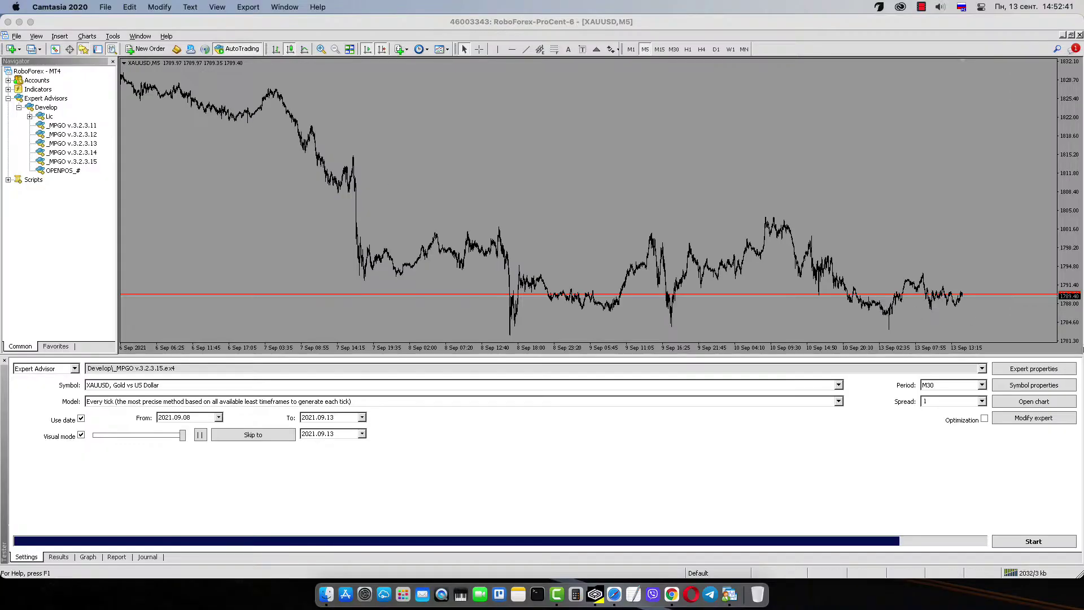
left_click(1033, 369)
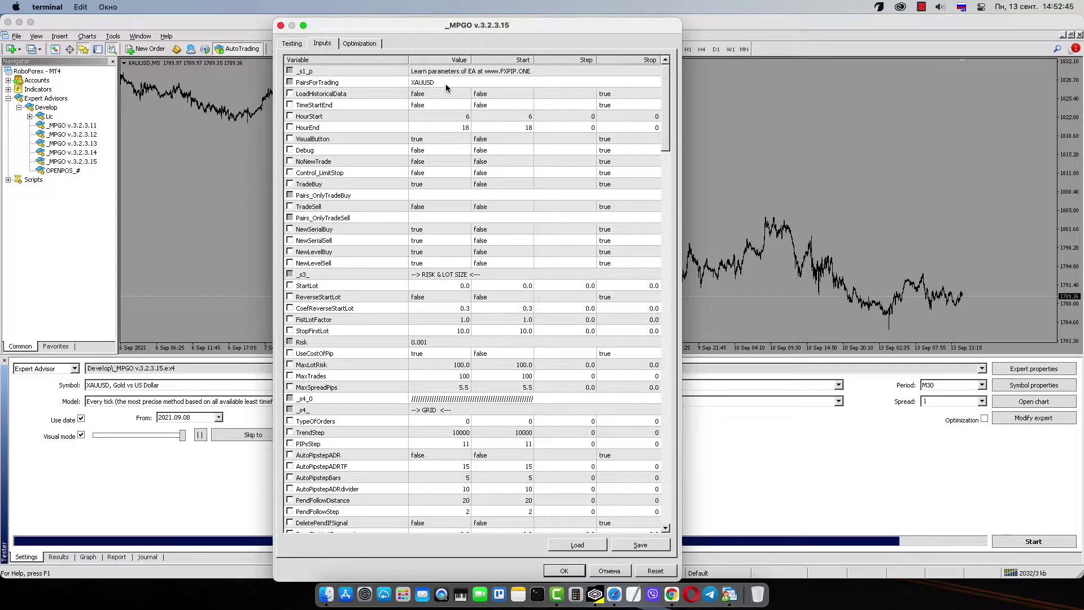
left_click(445, 84)
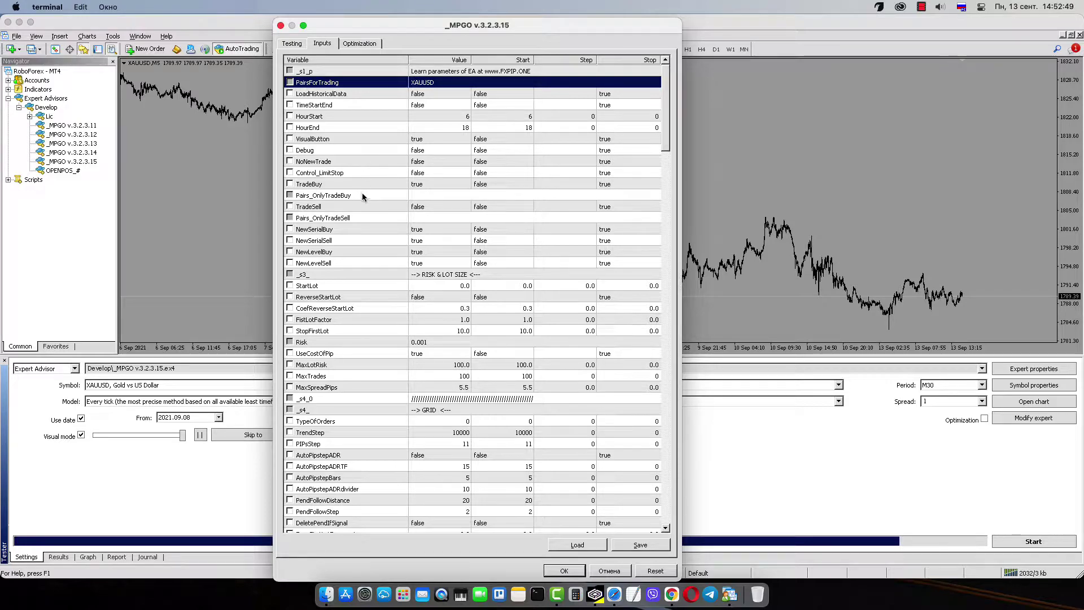
left_click(363, 175)
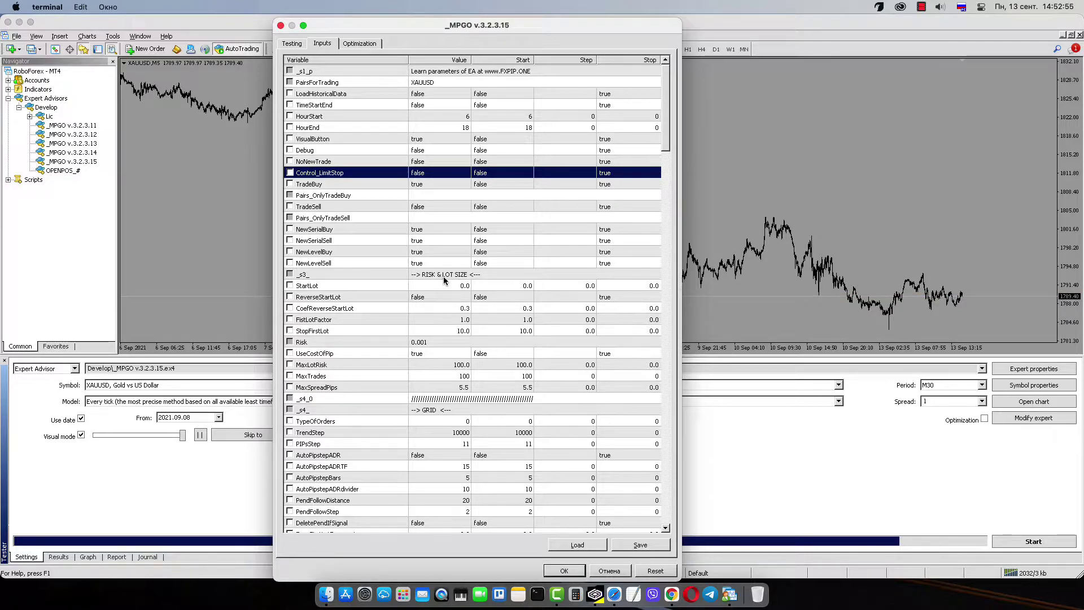
- Review the FirstGridOrderSignal indicator filter settings and the PIPsStep value of 11
scroll(443, 279, "down", 15)
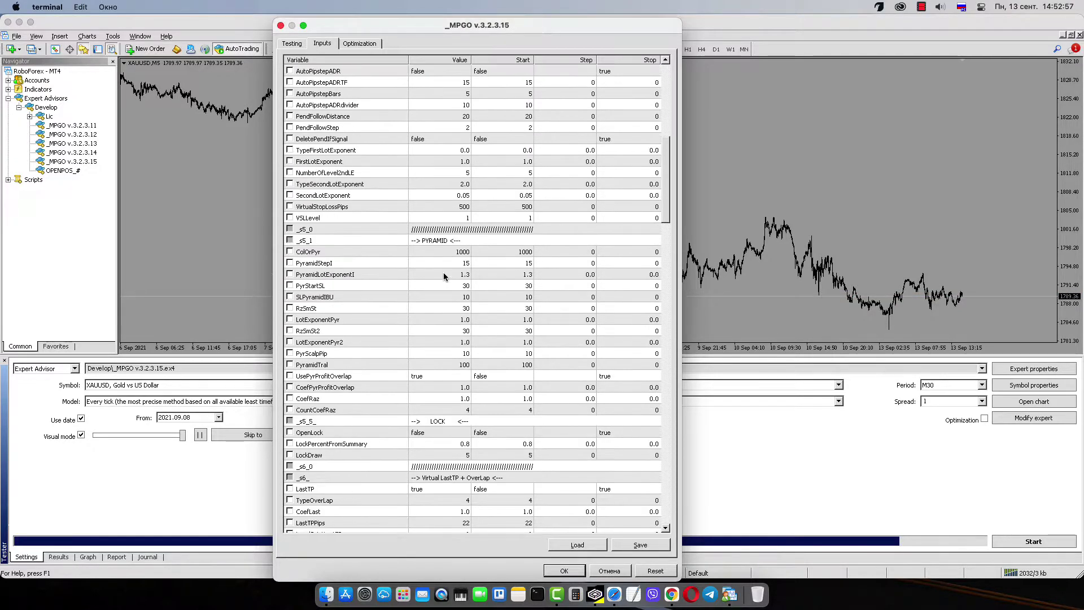
scroll(444, 277, "down", 3)
scroll(444, 276, "down", 3)
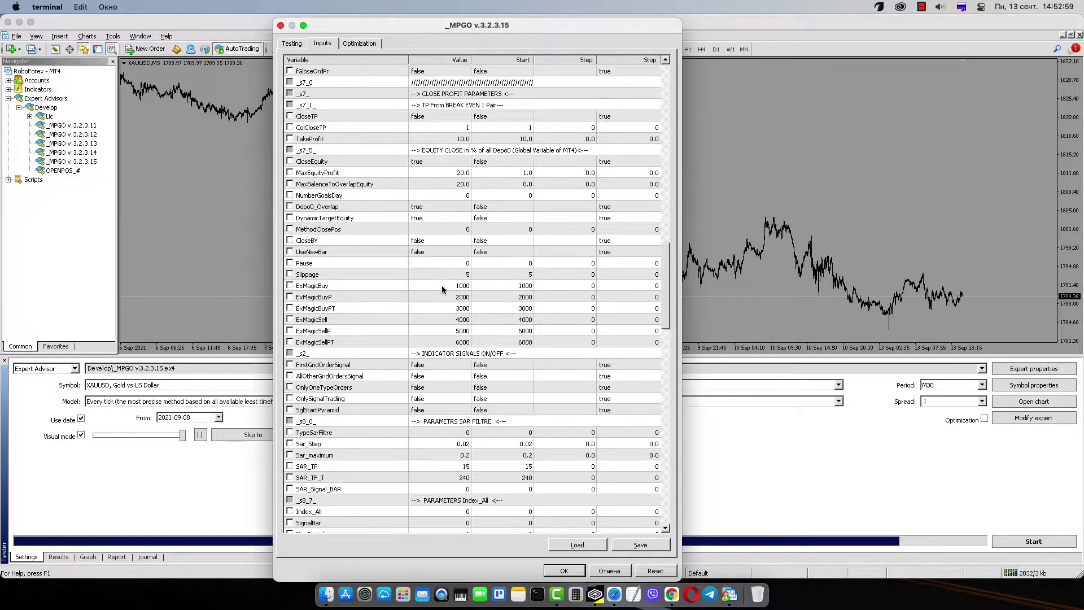
left_click(447, 364)
key("Down")
key("Down")
key("Down")
key("Down")
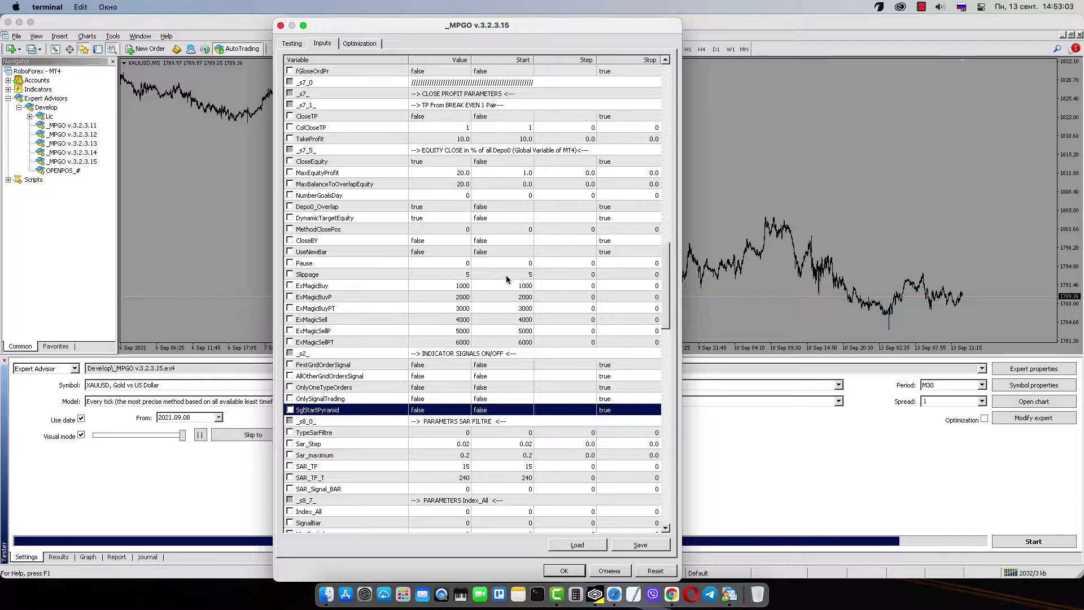
left_click_drag(666, 276, 666, 179)
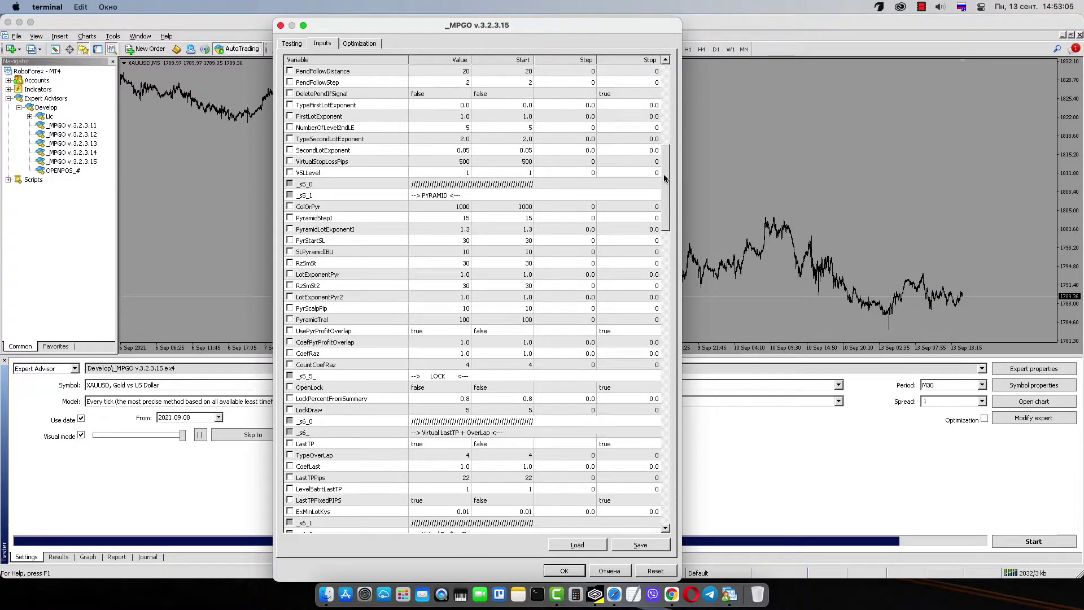
scroll(513, 225, "up", 4)
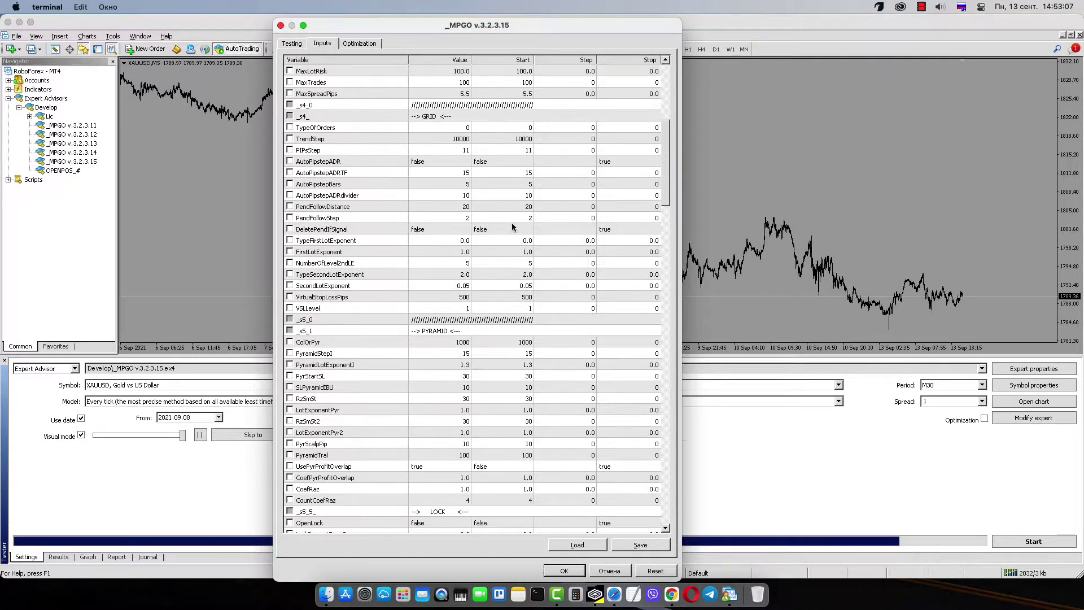
left_click(427, 149)
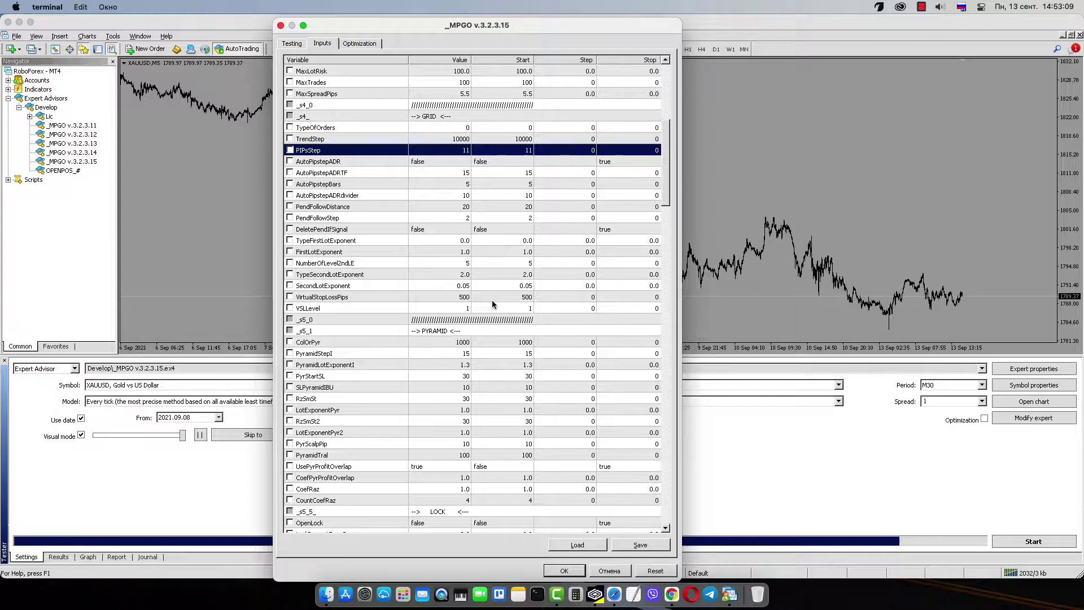
scroll(485, 289, "up", 1)
scroll(484, 289, "up", 8)
- Check deposit, positions, TradeSell and TradeBuy, then accept the inputs and start the visual backtest
left_click(301, 44)
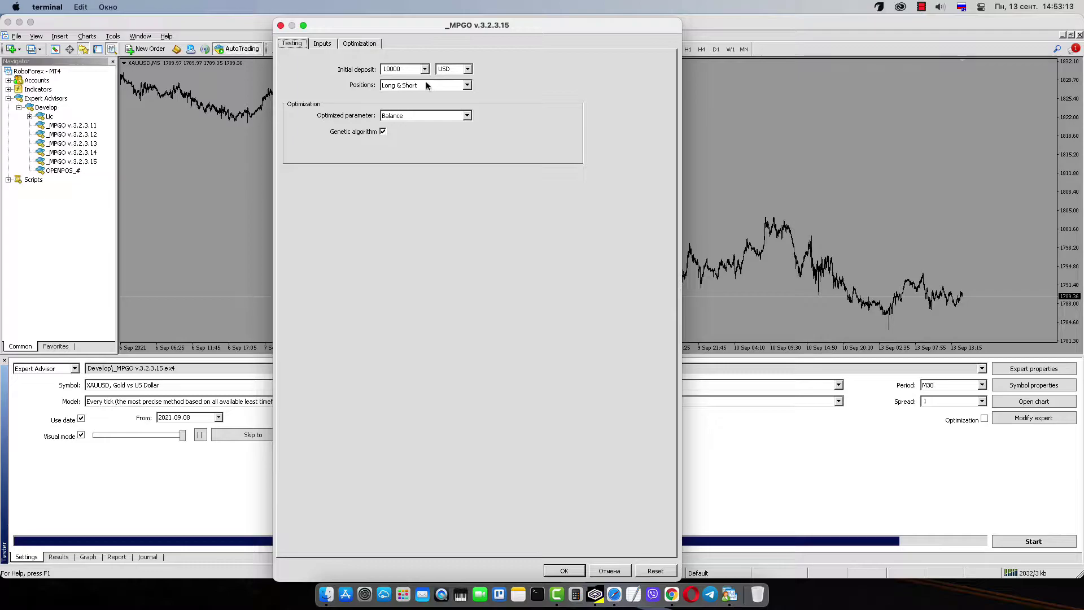
left_click(325, 44)
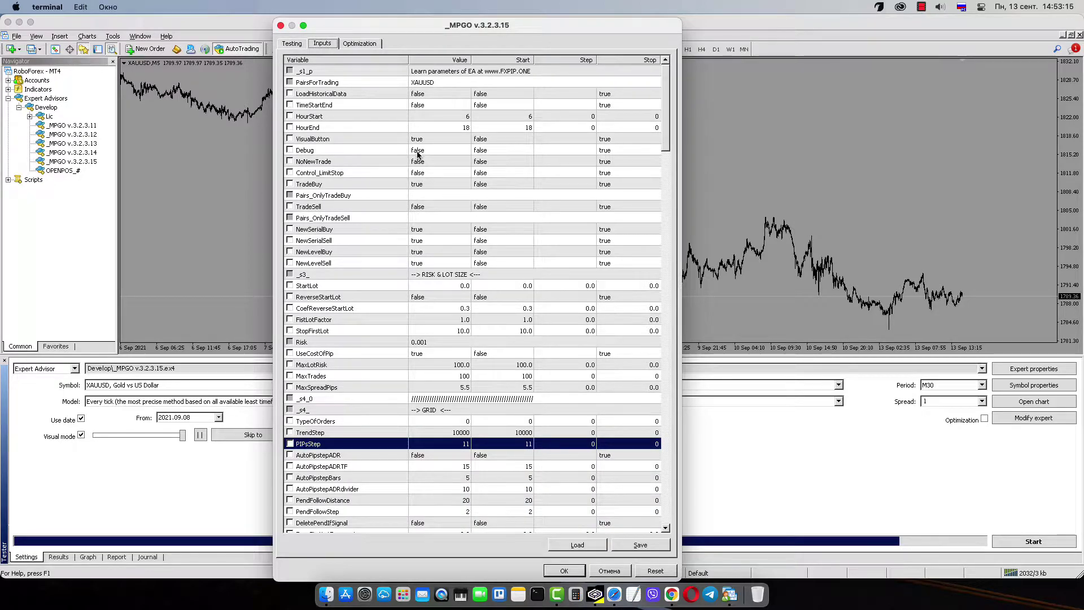
left_click(443, 209)
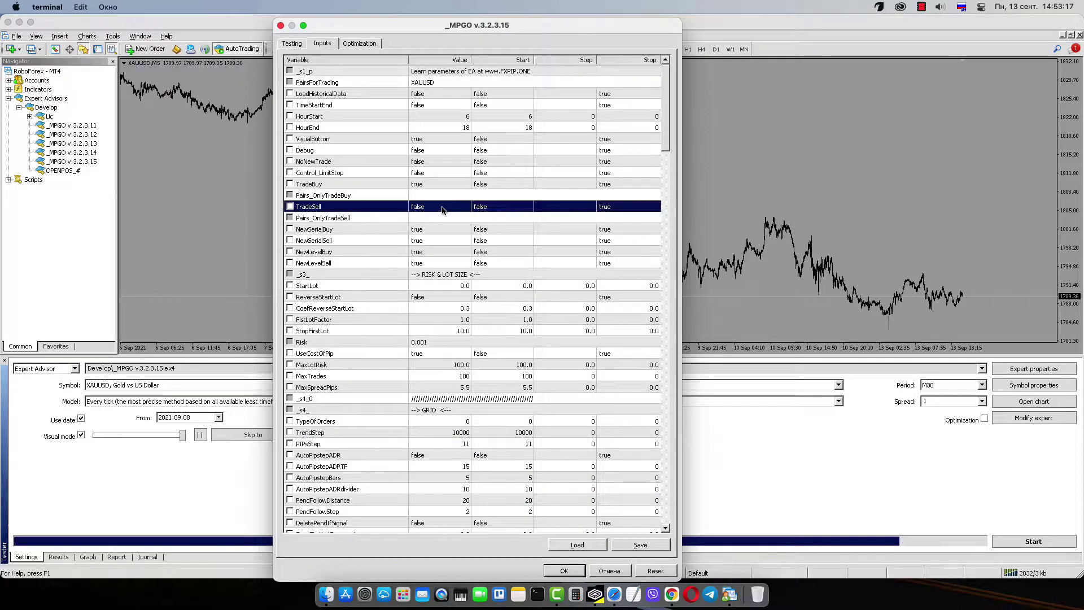
left_click(319, 187)
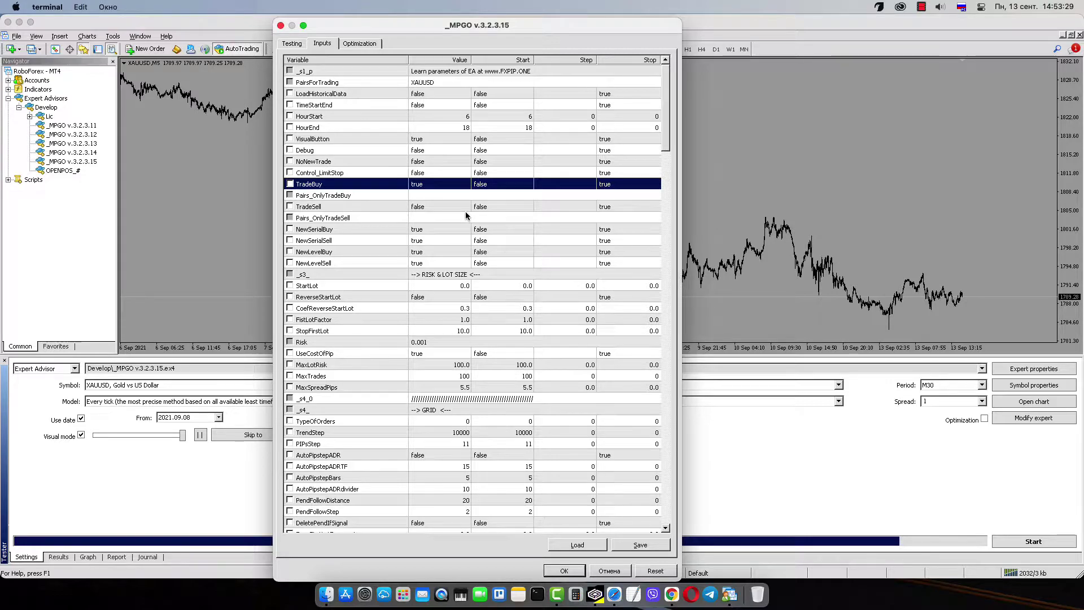
left_click(568, 574)
left_click(1034, 540)
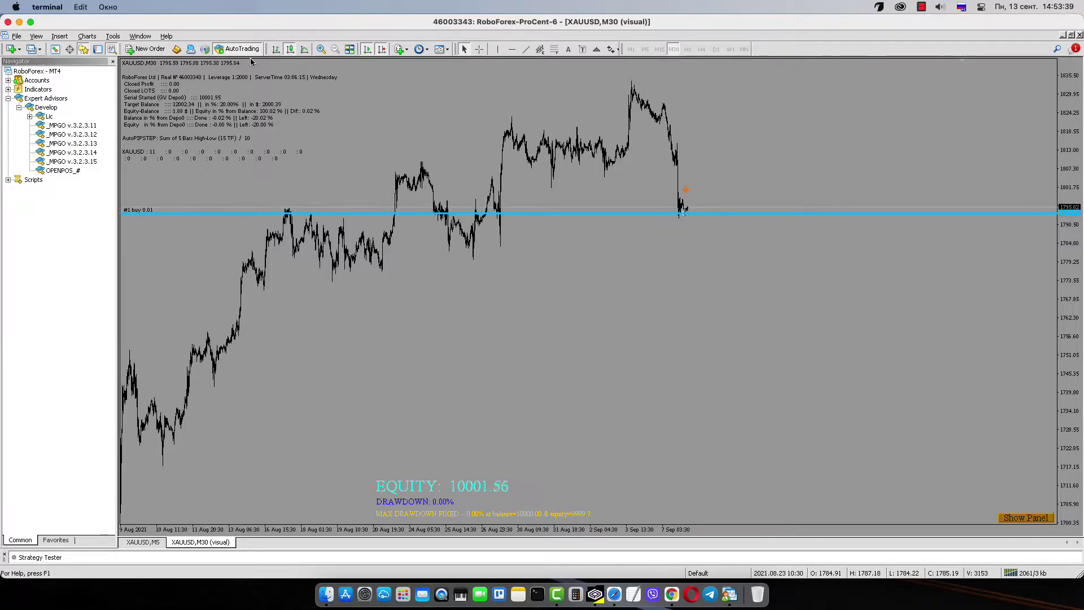
- Zoom in twice on the running backtest chart and measure bar and price spans with the crosshair
left_click(321, 50)
left_click(321, 49)
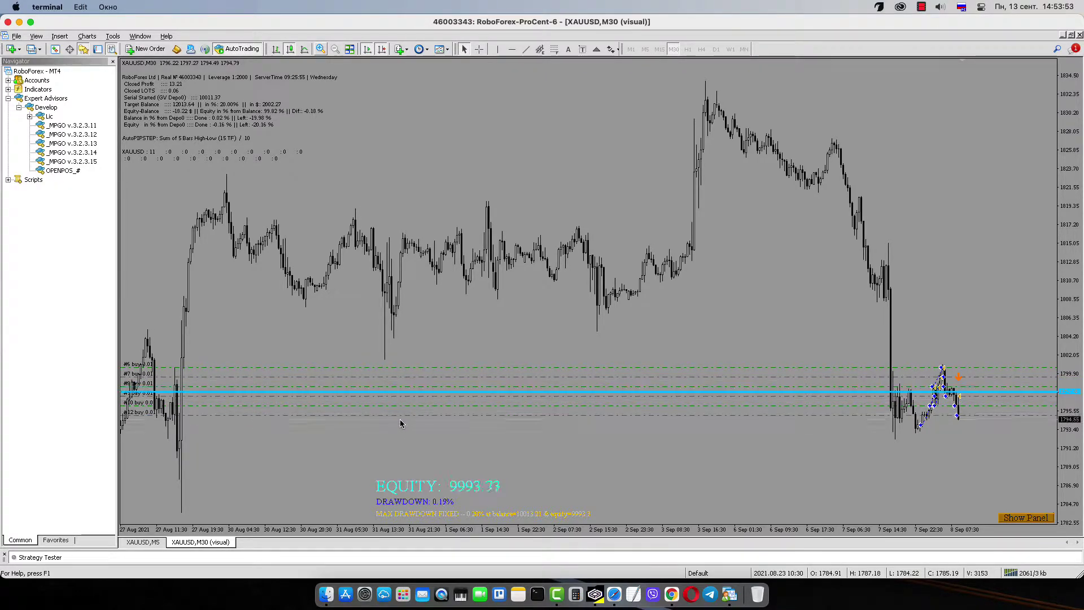
middle_click(447, 397)
left_click_drag(468, 377, 473, 372)
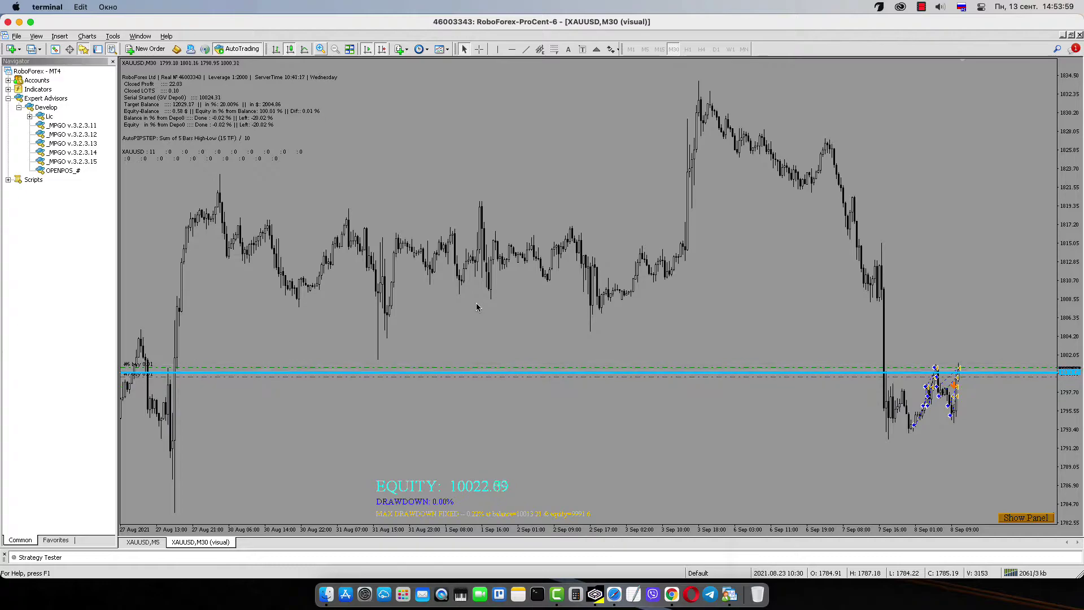
middle_click(464, 401)
left_click_drag(477, 387, 510, 389)
middle_click(503, 377)
middle_click(505, 399)
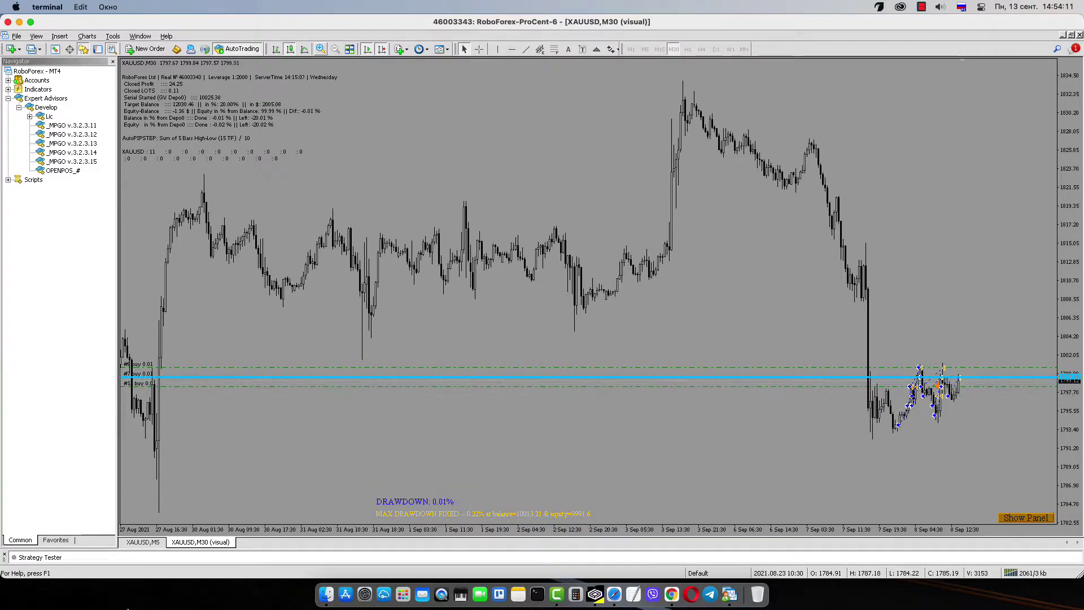
- Expand the Strategy Tester settings panel below the chart, then collapse it again
left_click(157, 559)
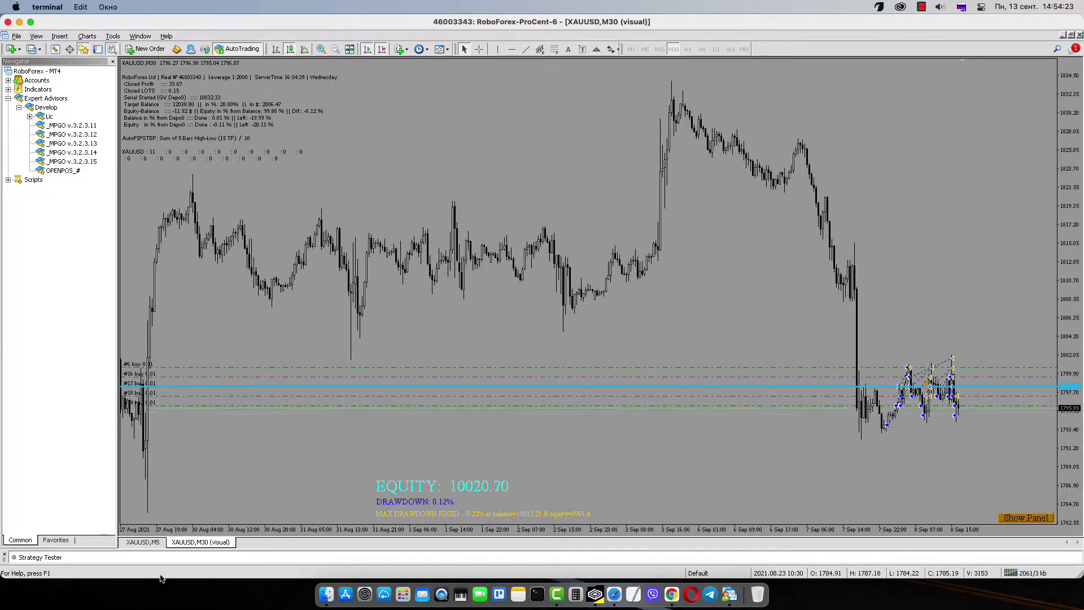
left_click(165, 557)
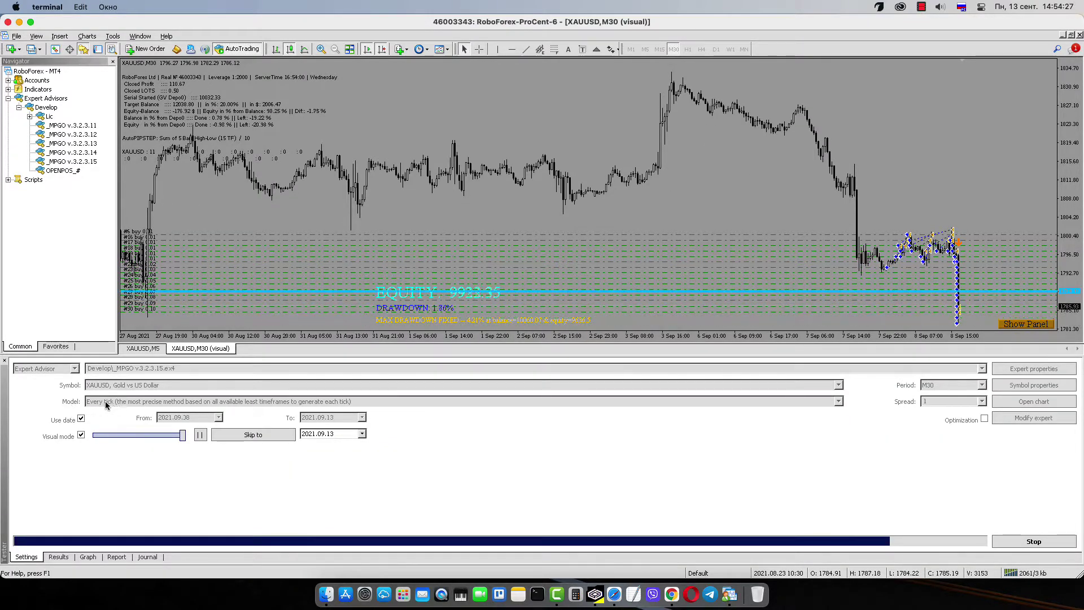
left_click(34, 560)
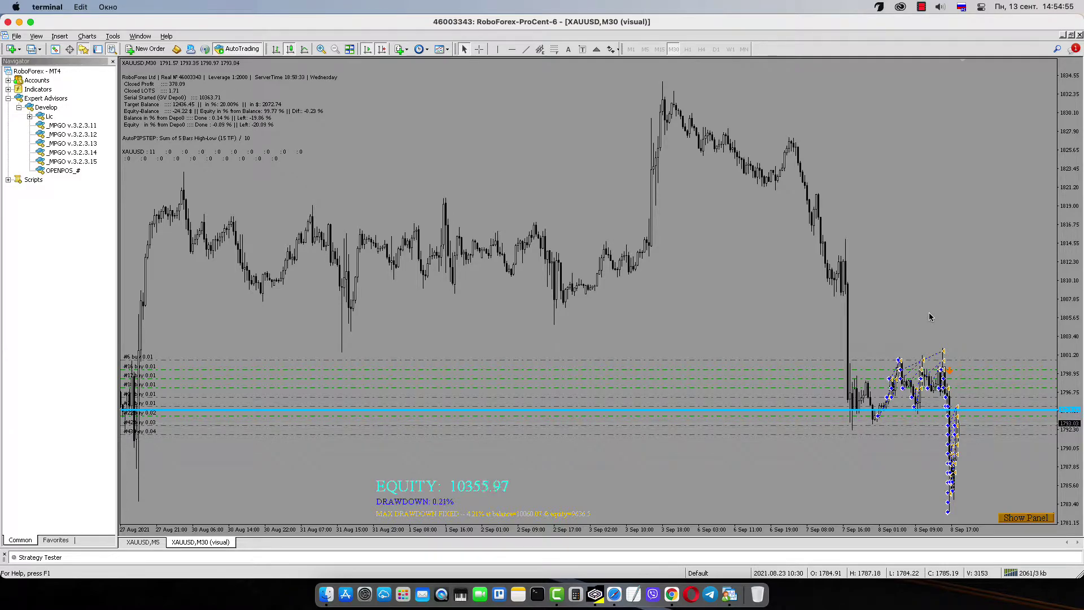
- Review the running test's balance and equity curve on the Graph tab
left_click(229, 557)
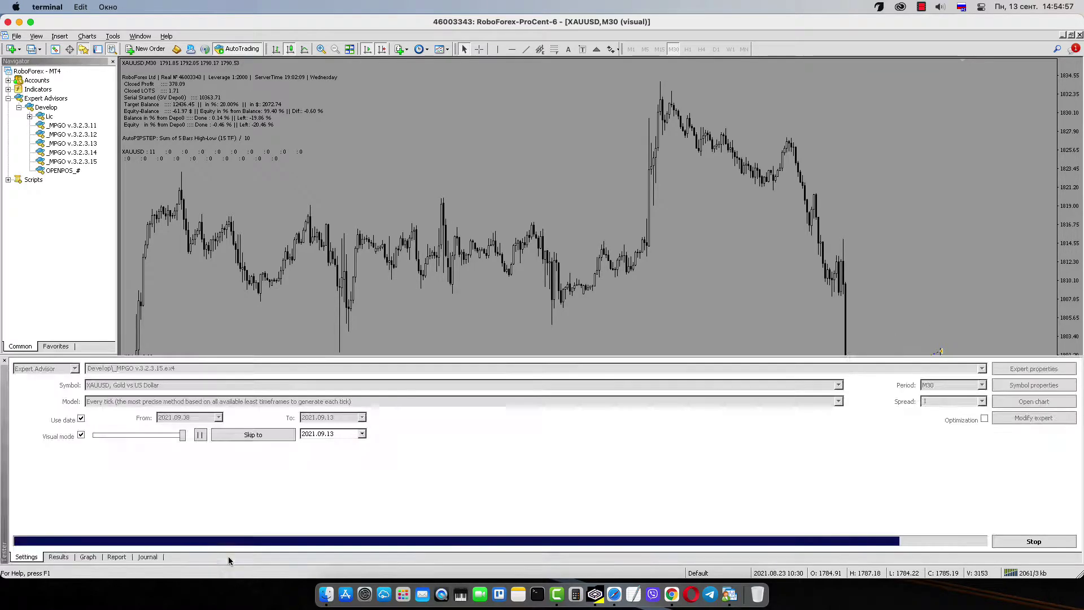
left_click(88, 556)
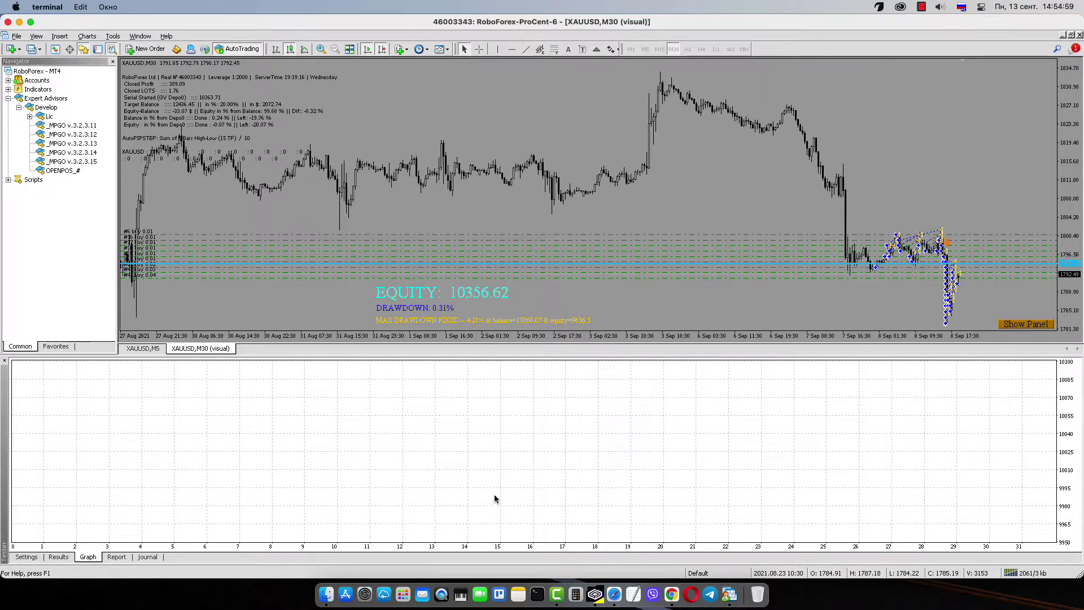
left_click(27, 556)
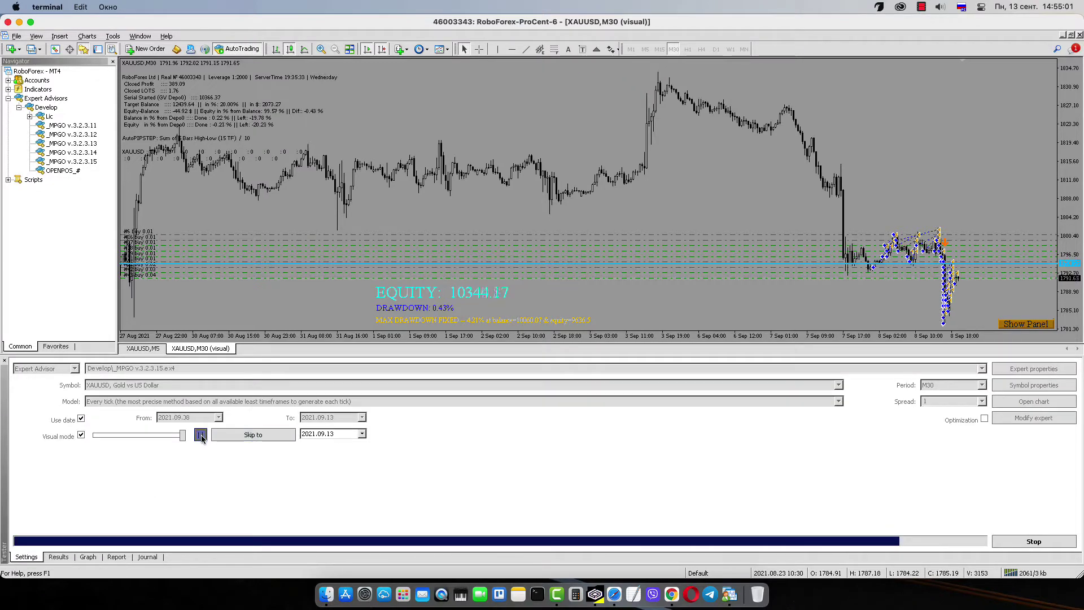
left_click(88, 557)
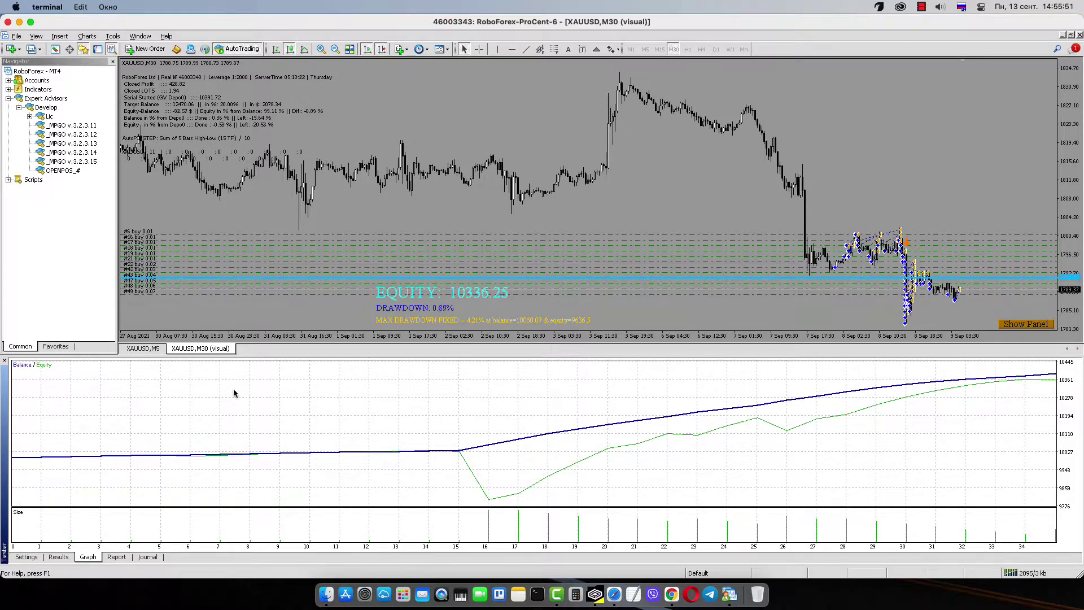
- Stop the backtest and open the MPGO expert input parameters
left_click(26, 557)
left_click(1003, 541)
left_click(1000, 370)
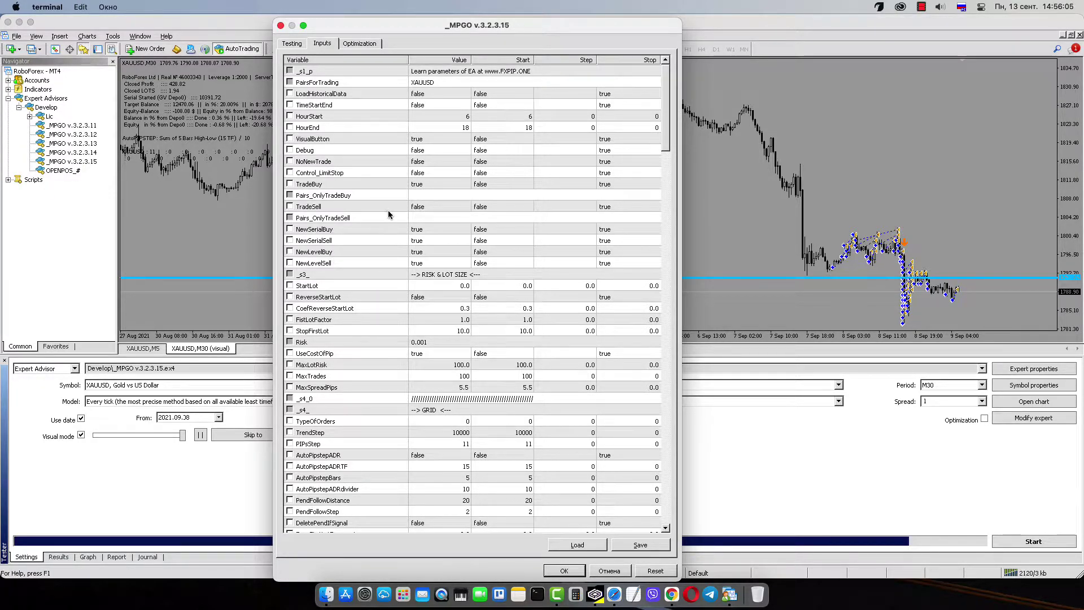
- Set TradeSell to true, keep Positions at Long & Short, and apply the inputs with OK
left_click(417, 206)
left_click(419, 207)
left_click(420, 226)
left_click(414, 218)
left_click(292, 44)
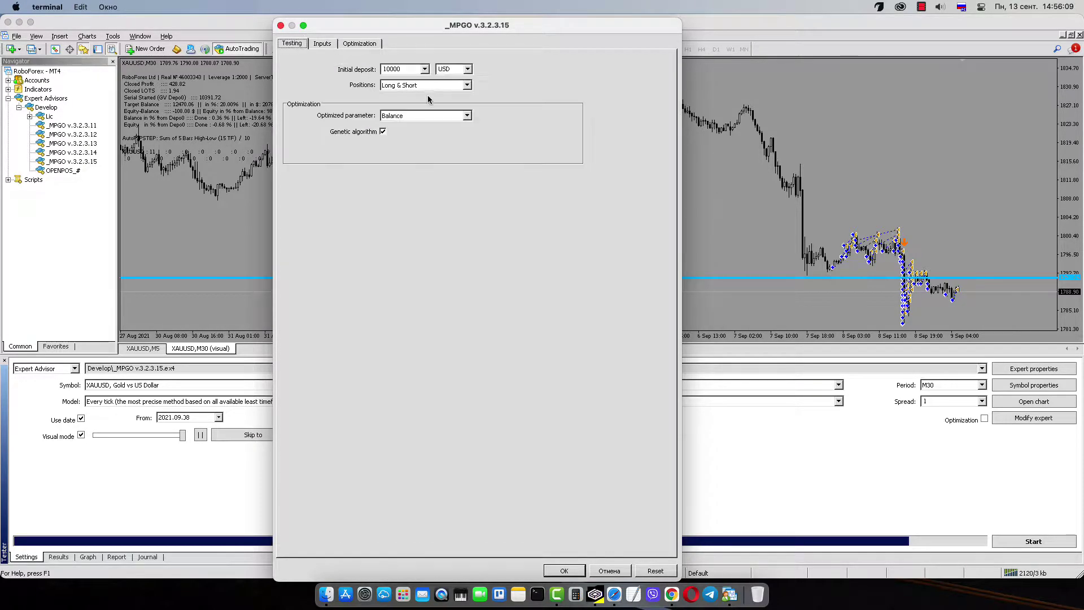
left_click(427, 84)
left_click(410, 110)
left_click(322, 44)
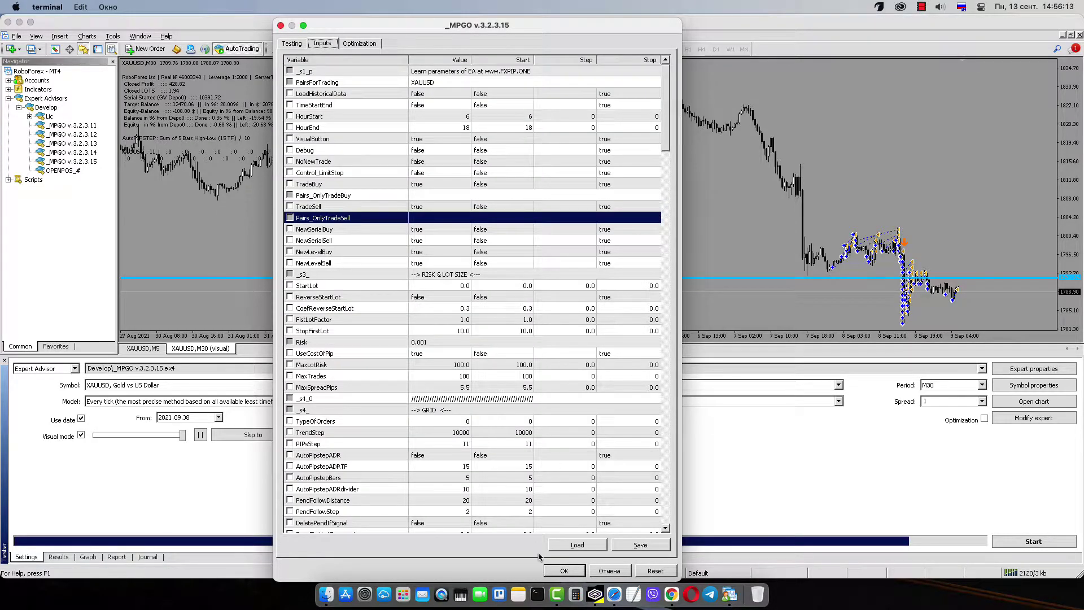
left_click(563, 570)
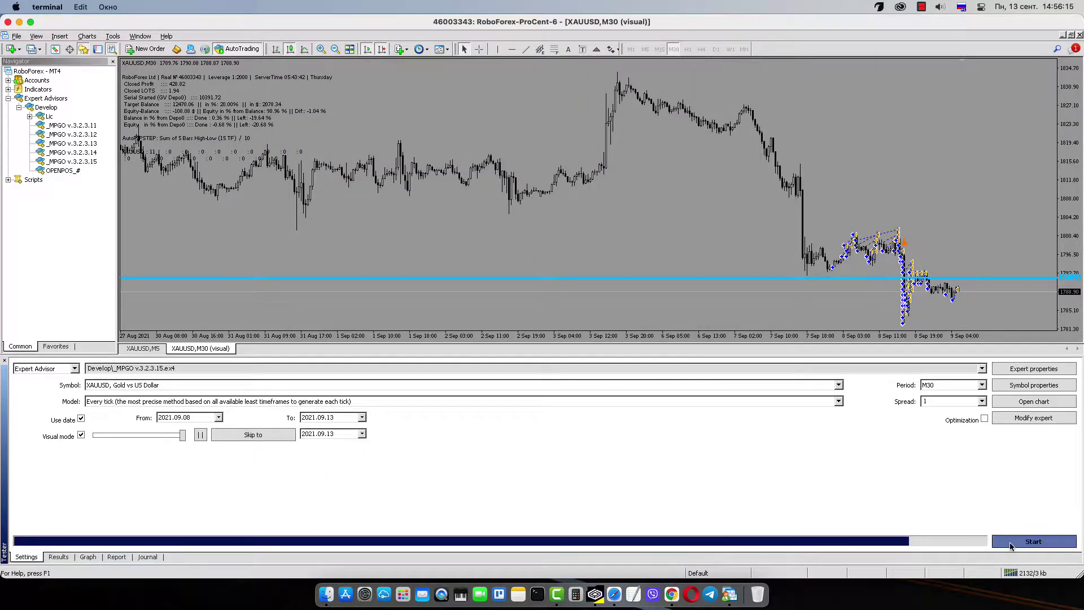
- Start the sell-enabled visual backtest, zoom in twice, and read candle values with the crosshair
left_click(1011, 543)
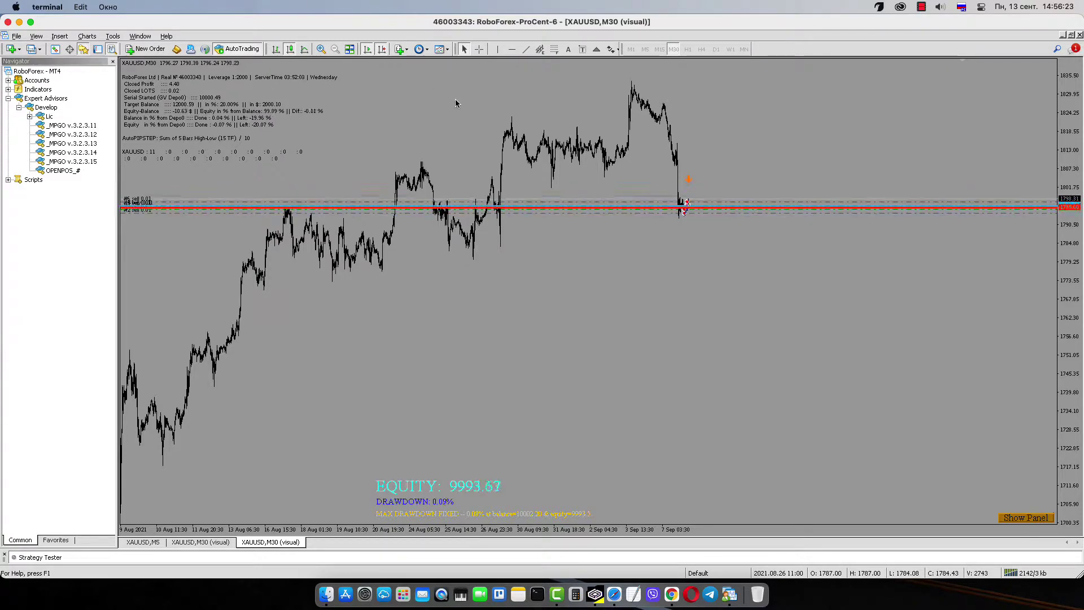
left_click(320, 49)
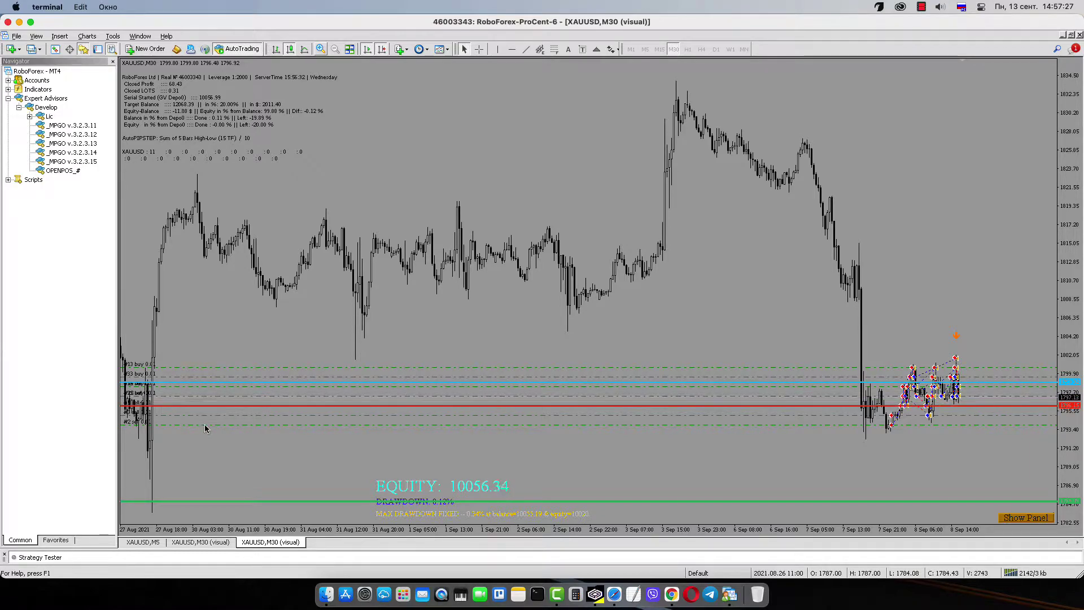
left_click(321, 49)
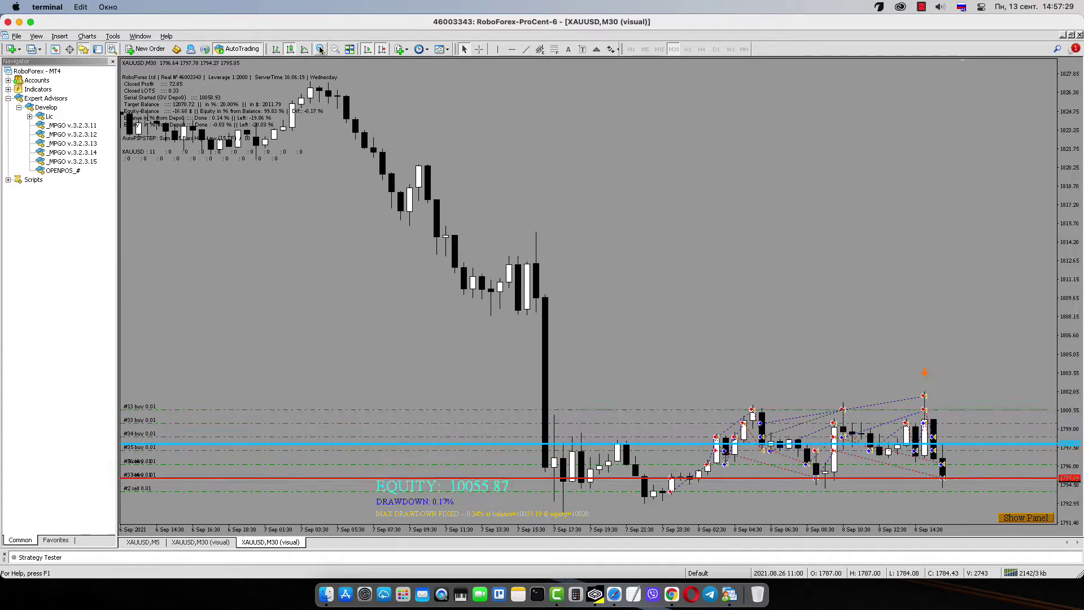
middle_click(182, 491)
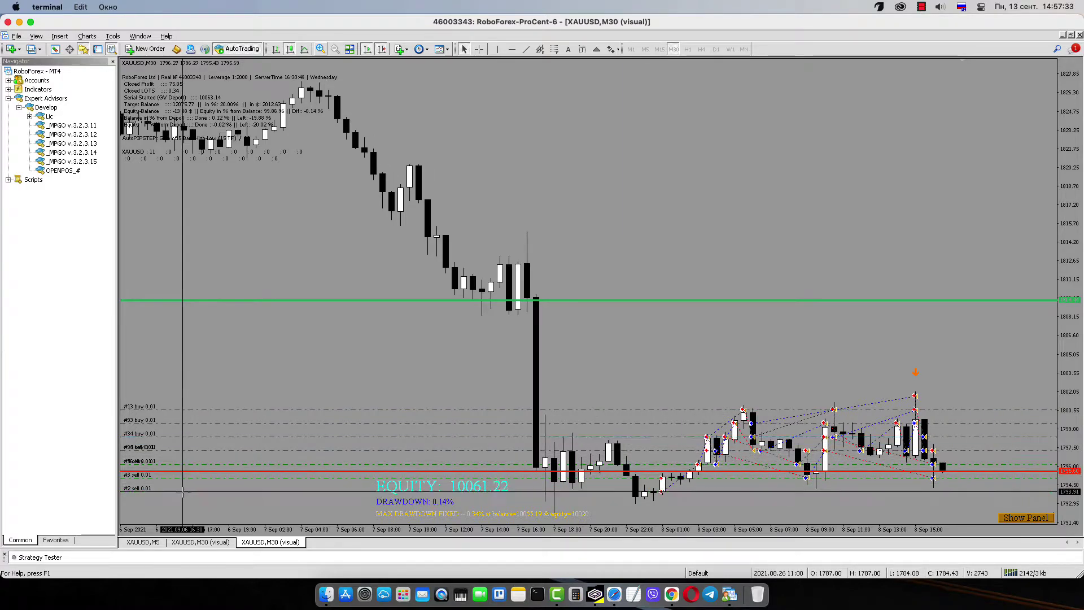
left_click(182, 492)
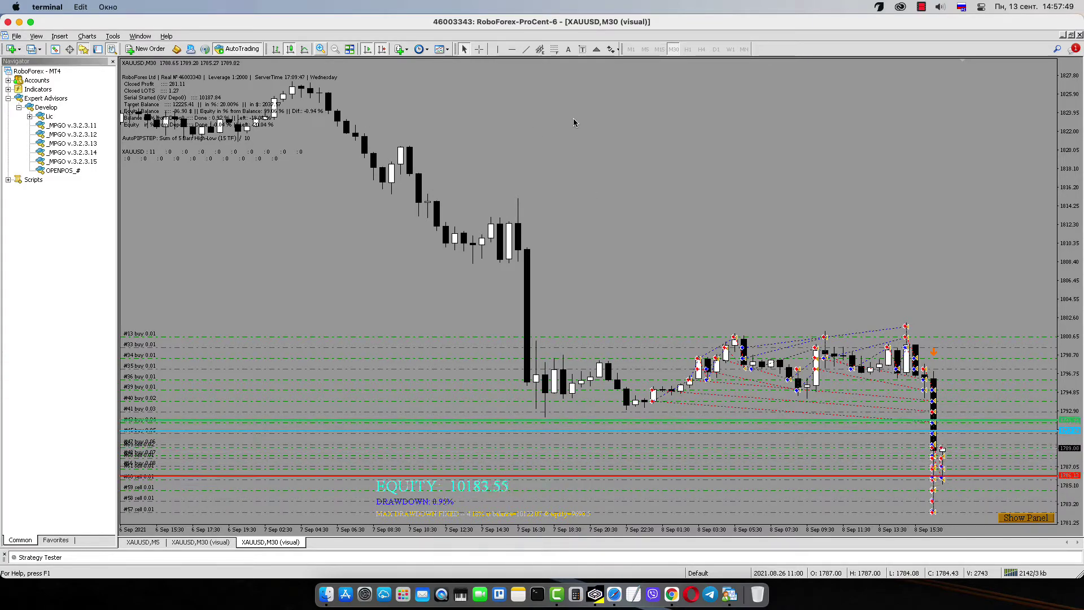
- Check the balance and equity curves on the Strategy Tester Graph tab, then stop the backtest
left_click(109, 558)
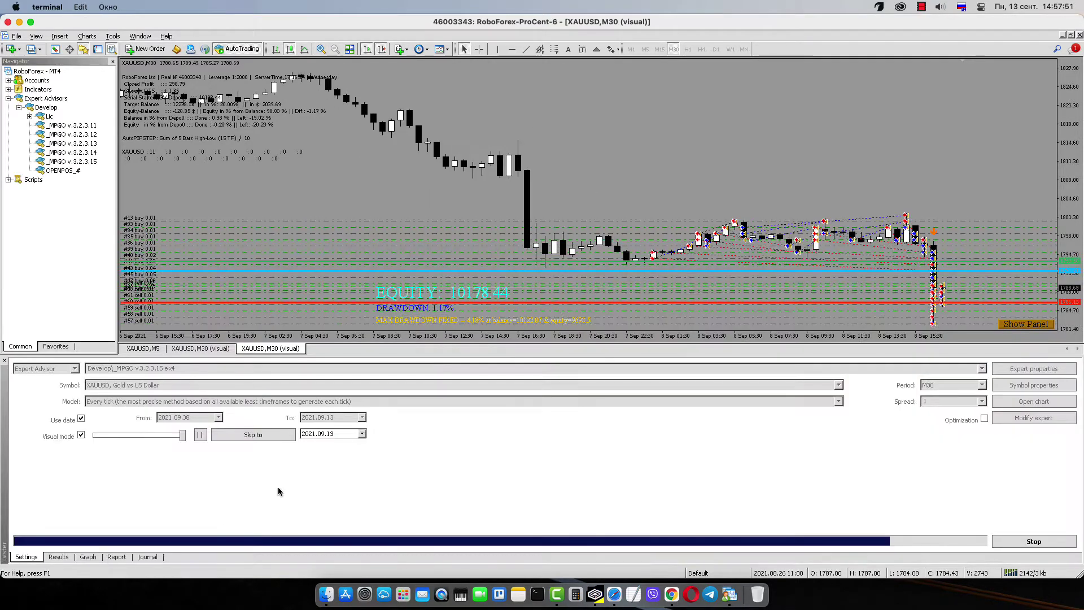
left_click(102, 557)
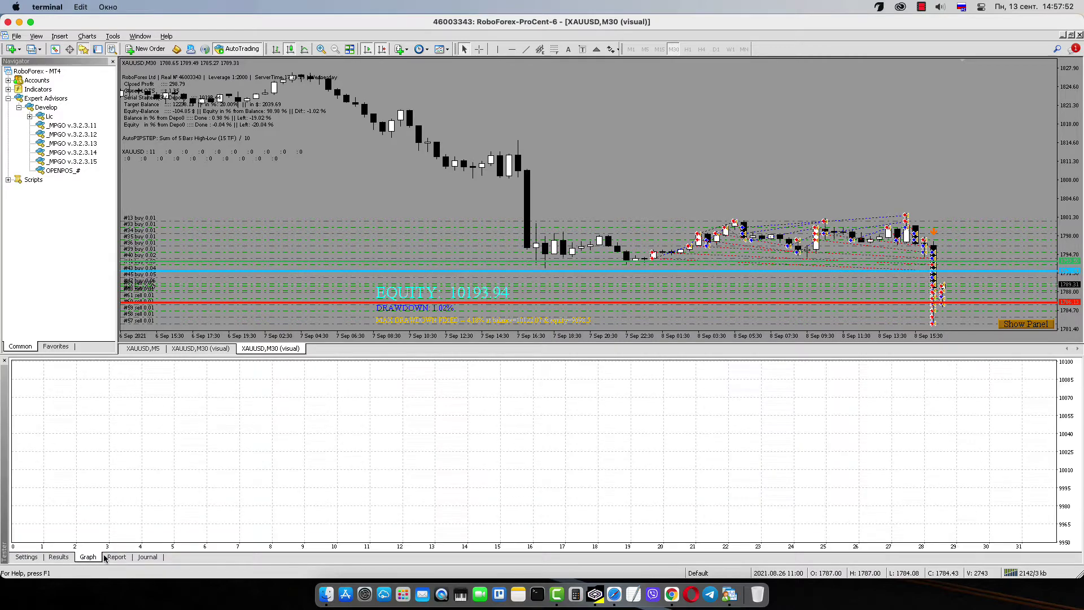
left_click(25, 557)
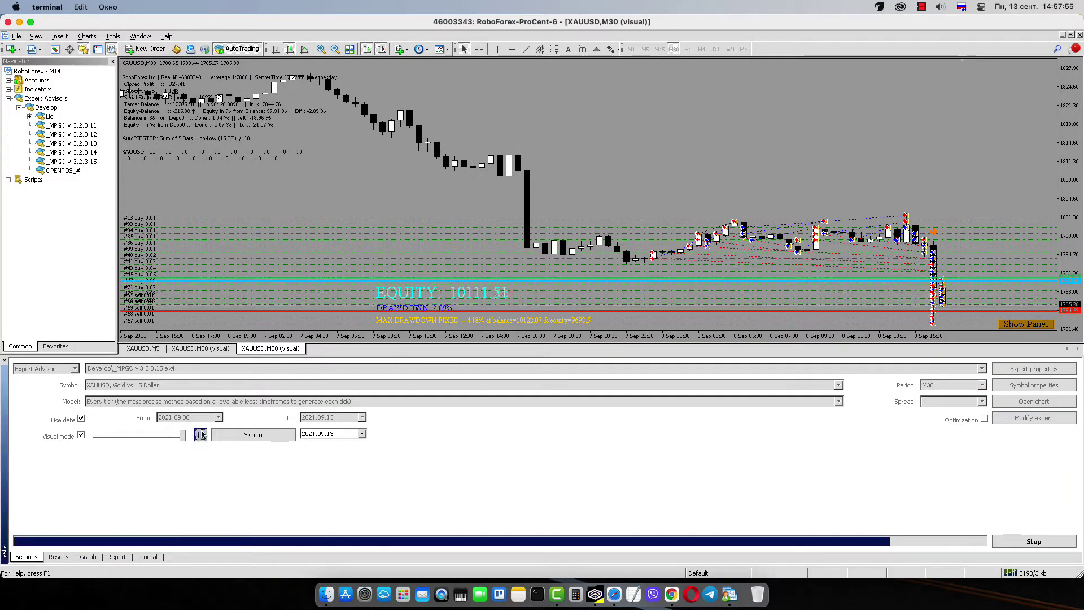
left_click(88, 557)
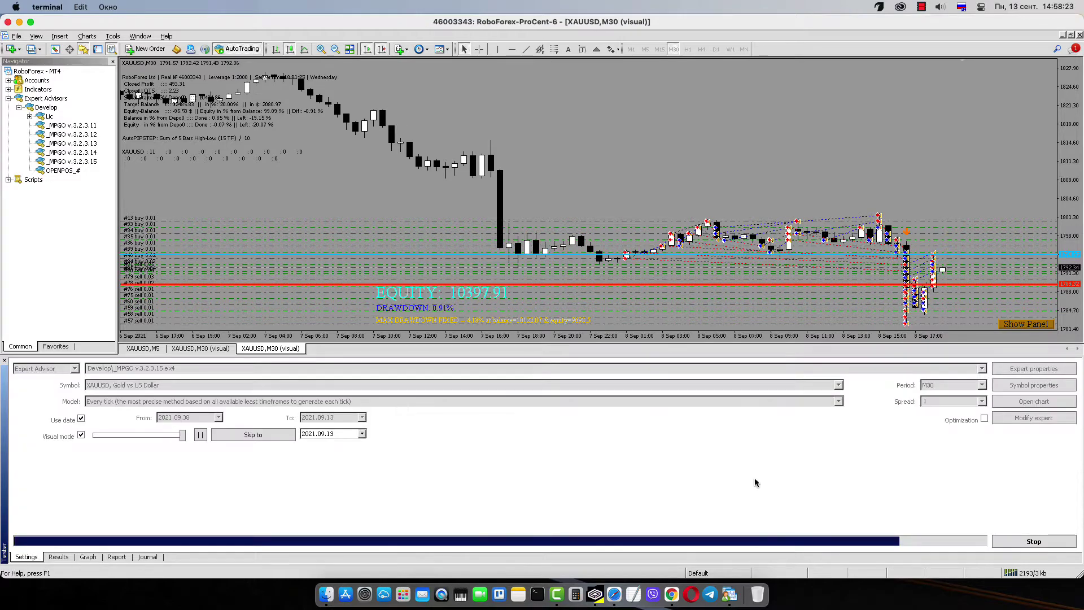
left_click(1033, 541)
- Change TypeOfOrders to 2 in the MPGO inputs, apply with OK, and start the XAUUSD M30 visual backtest
left_click(1034, 368)
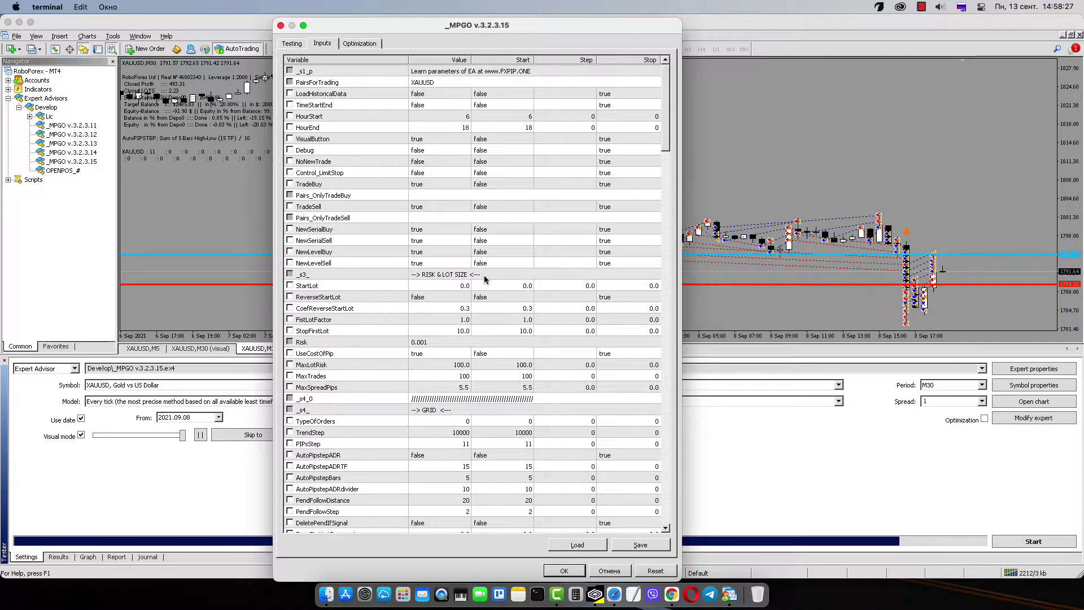
scroll(496, 242, "down", 2)
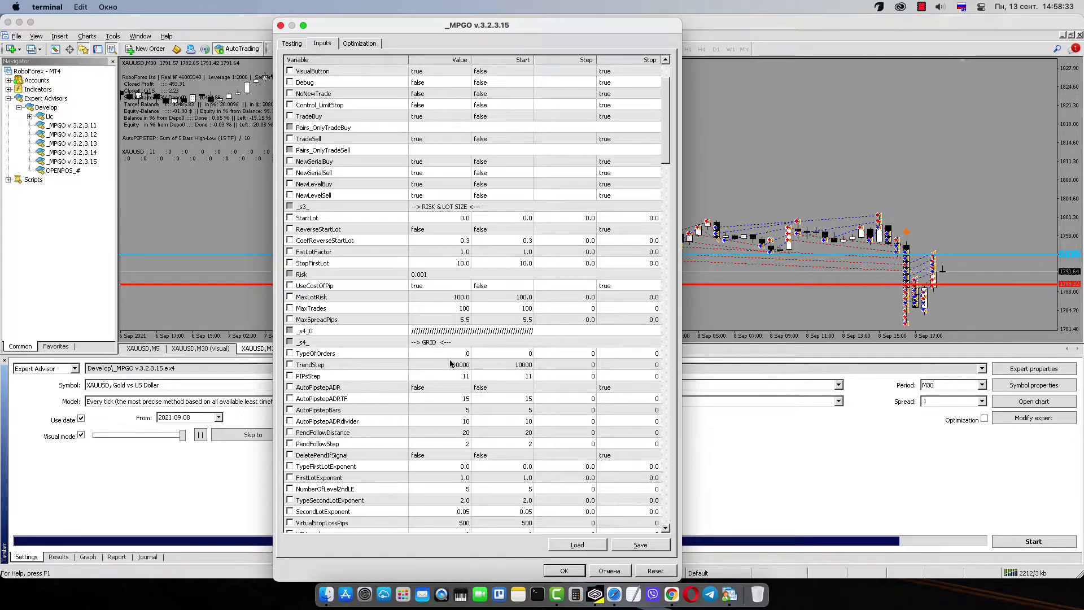
left_click(443, 376)
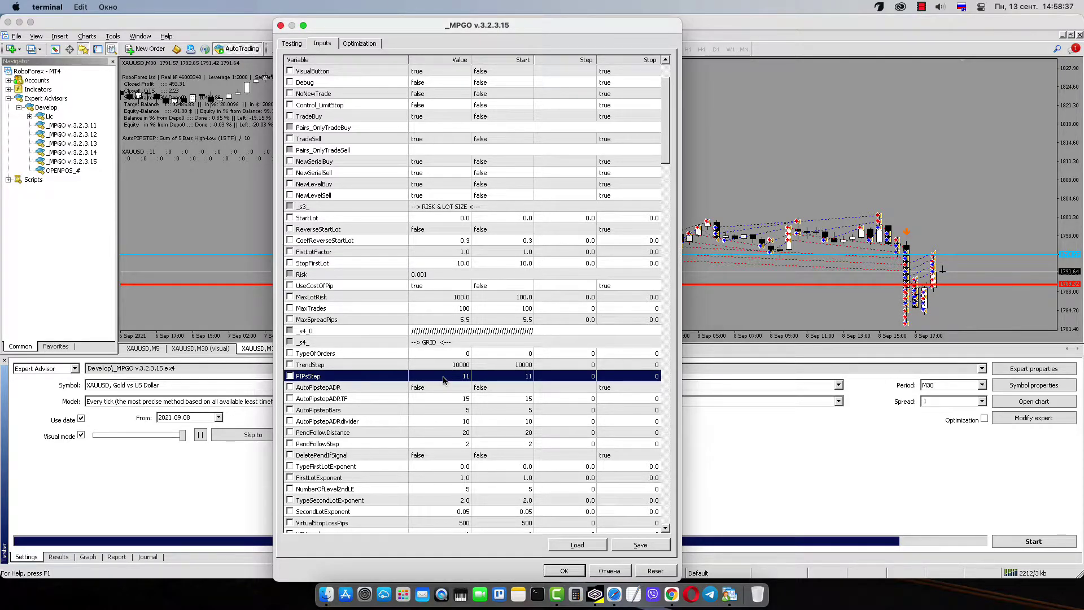
double_click(452, 353)
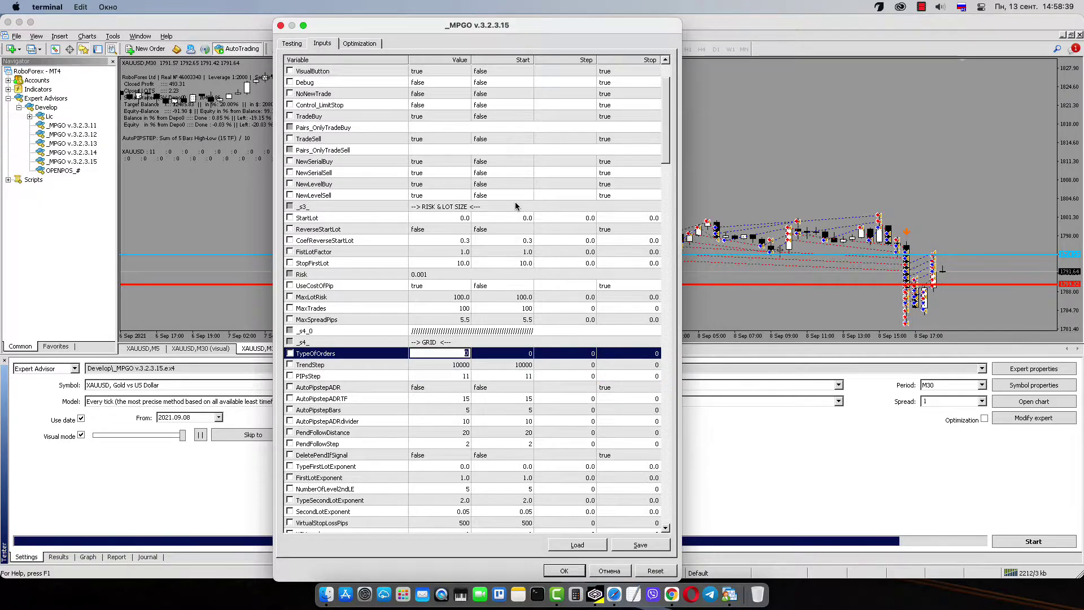
type("1")
key("Return")
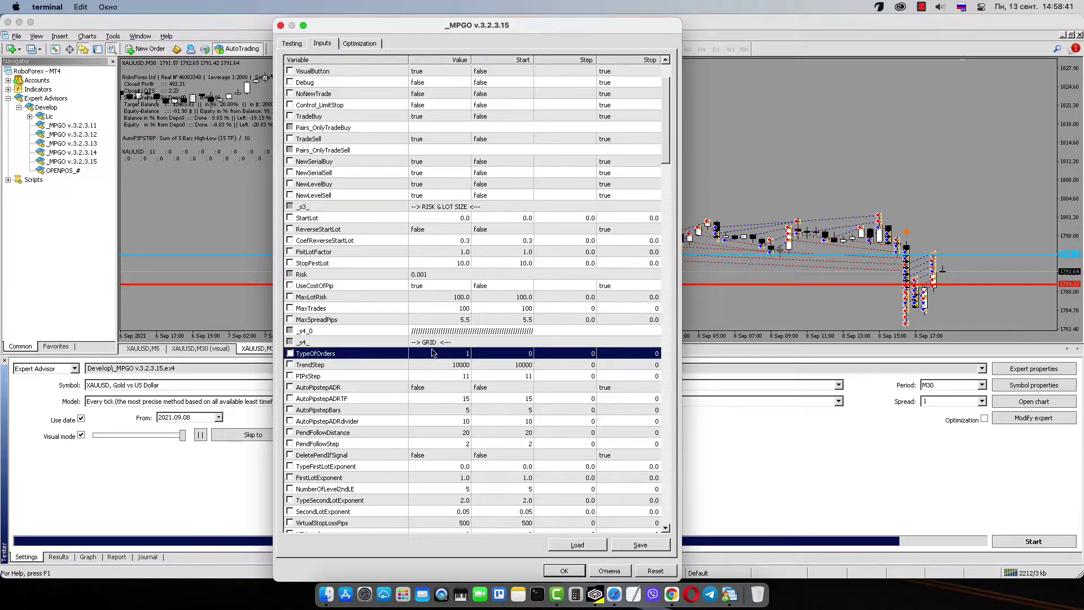
double_click(433, 355)
key("Return")
left_click(567, 570)
left_click(1037, 542)
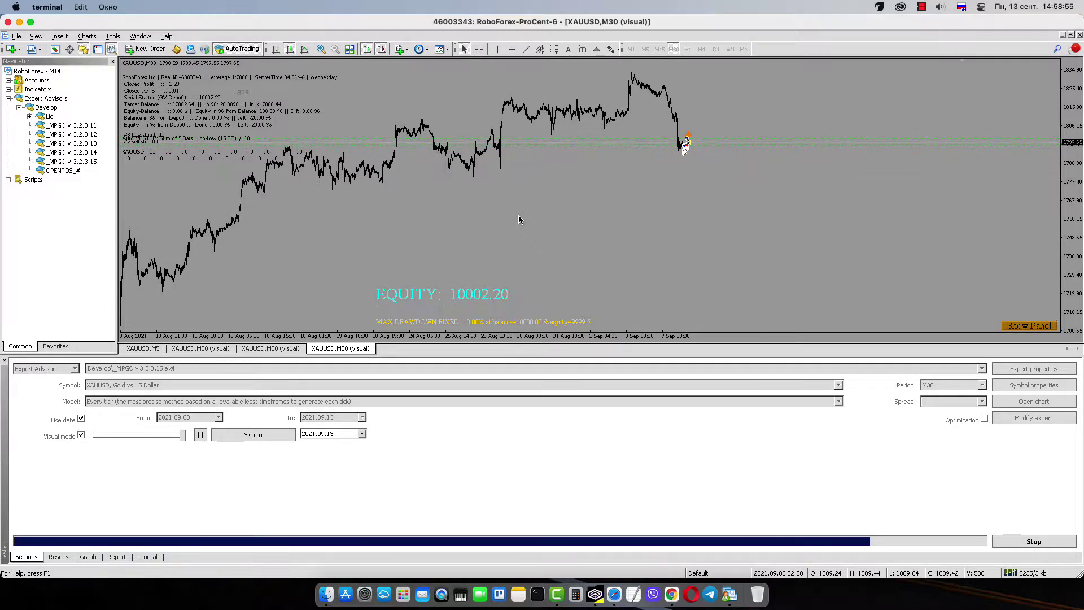
- Zoom the chart in three times, hide the tester panel, and read values with the crosshair as the test runs
left_click(320, 49)
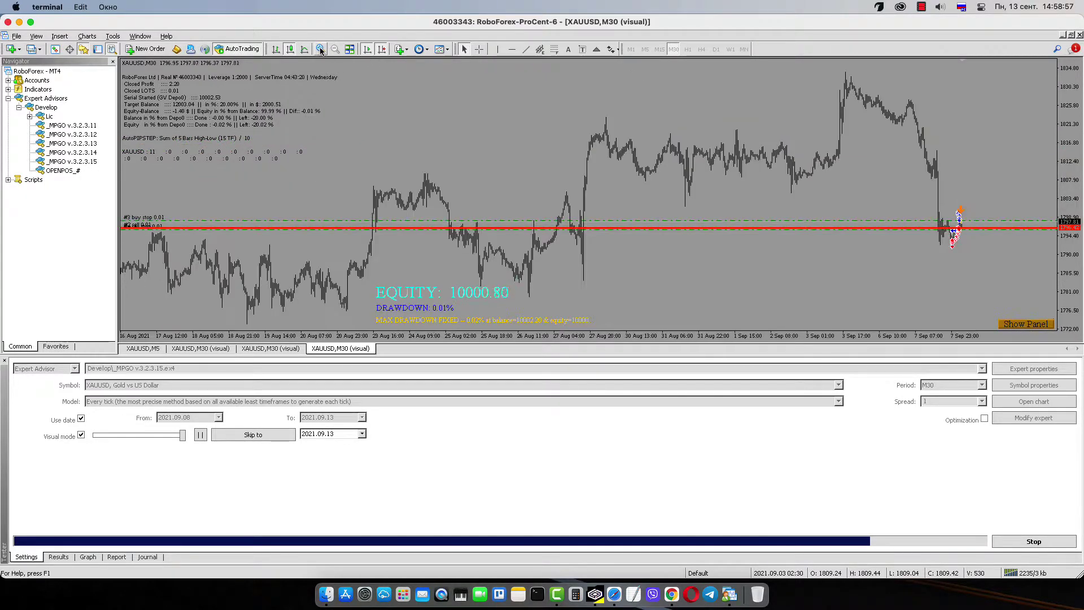
left_click(320, 49)
left_click(320, 49)
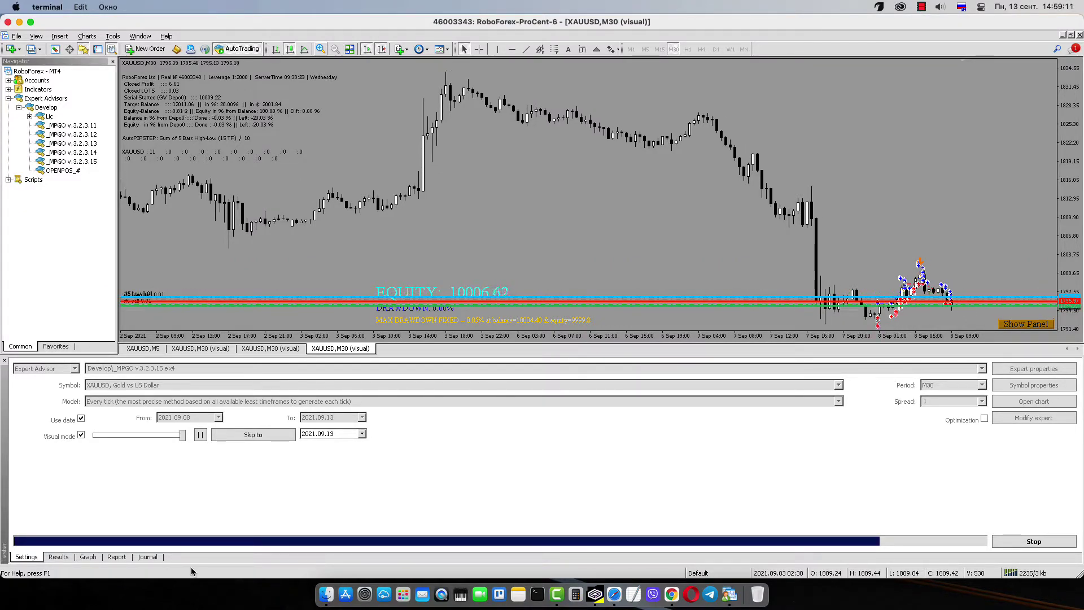
left_click(24, 558)
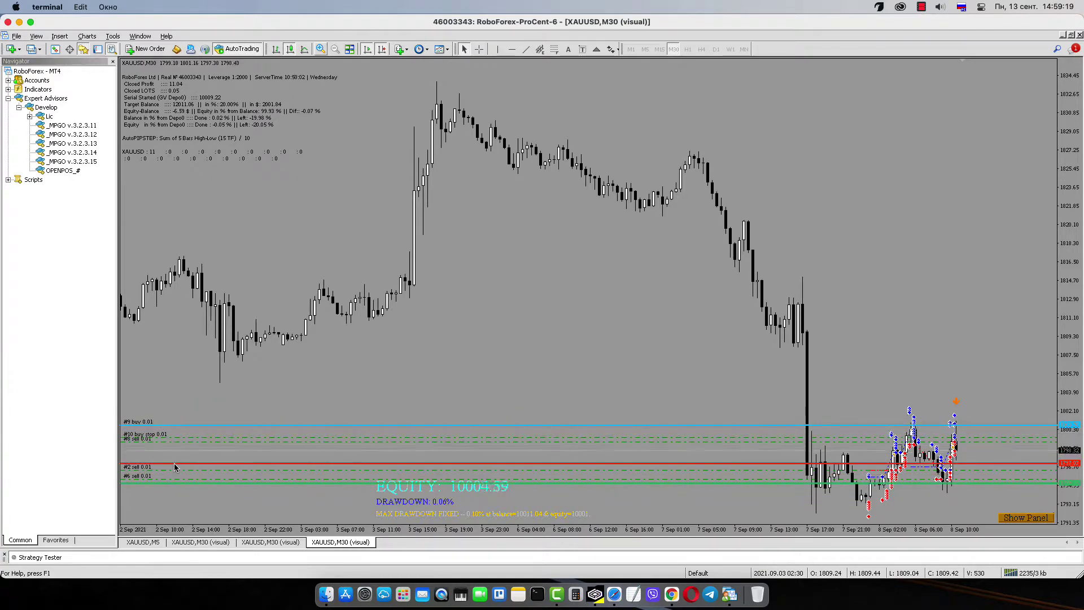
middle_click(174, 467)
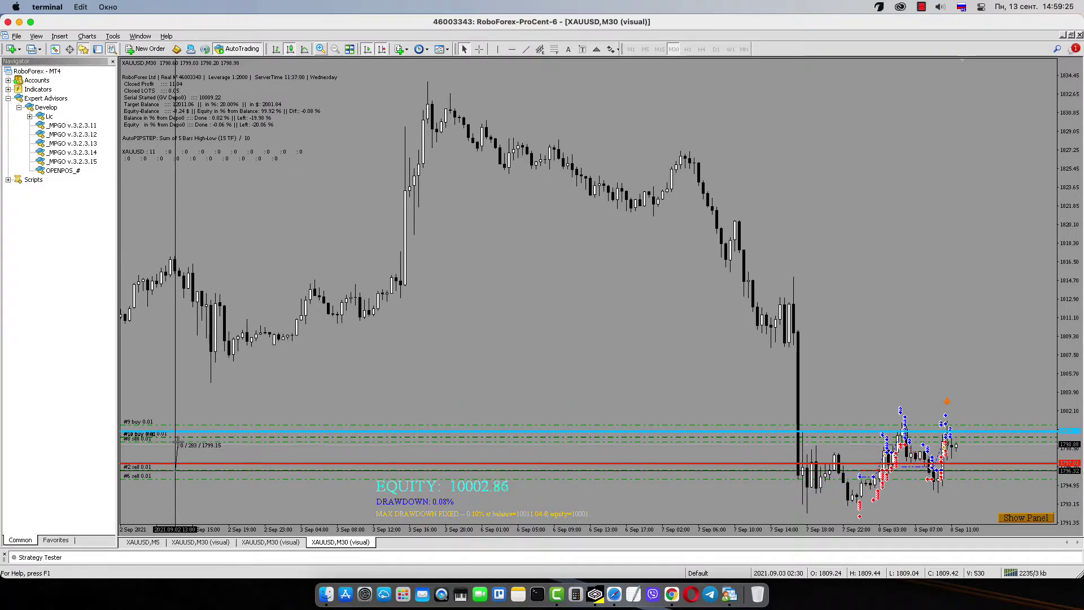
middle_click(177, 447)
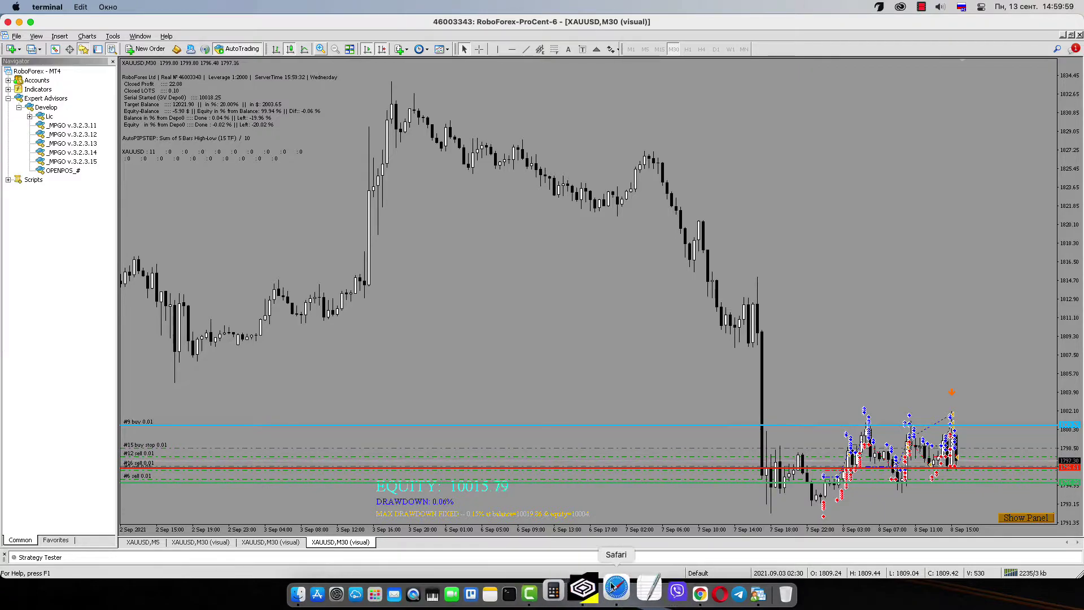
- In Chrome, highlight TypeOfOrders' pending-orders option and market-orders value 0, then return to MT4
left_click(671, 594)
scroll(405, 323, "up", 3)
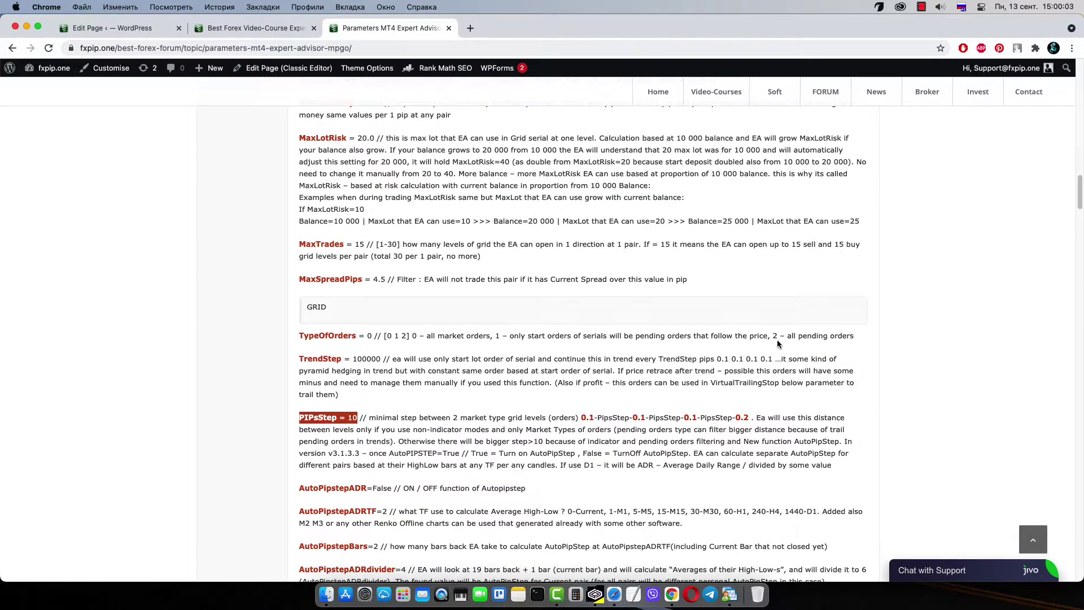
left_click_drag(496, 335, 630, 331)
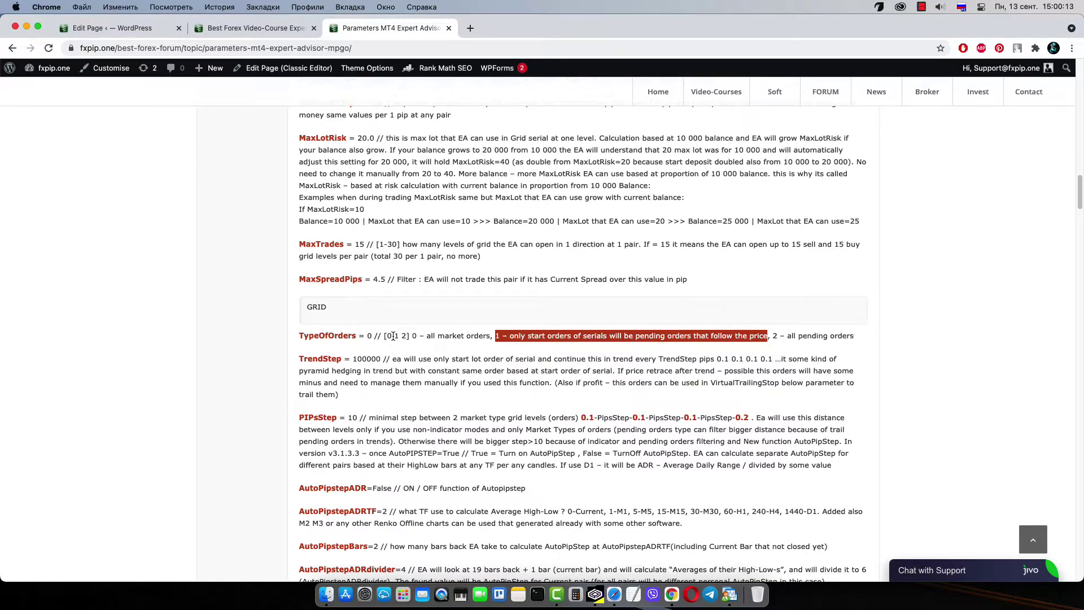
left_click_drag(393, 337, 388, 337)
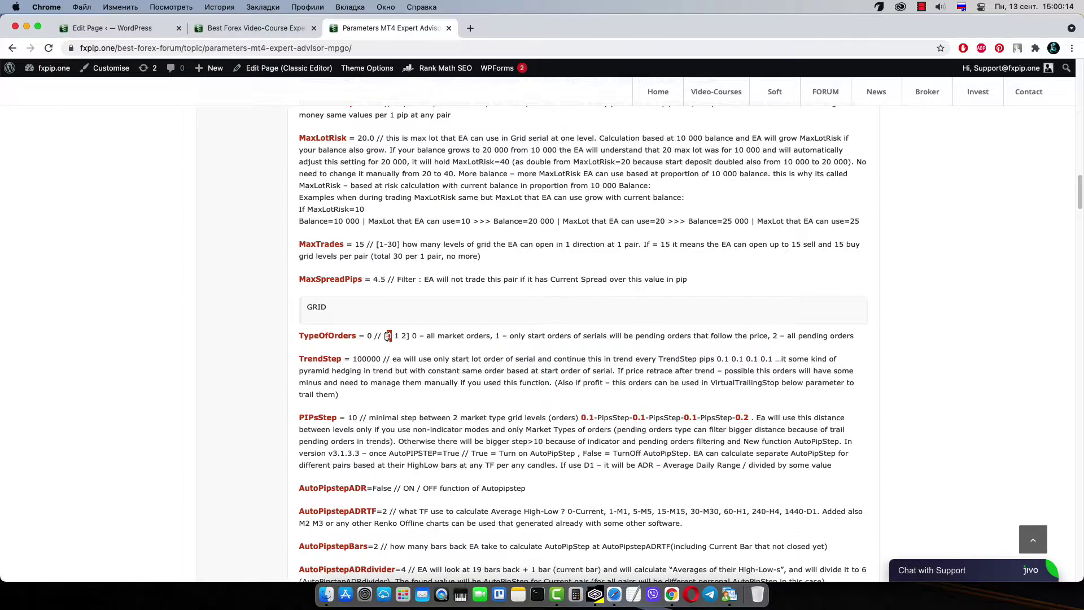
left_click(728, 594)
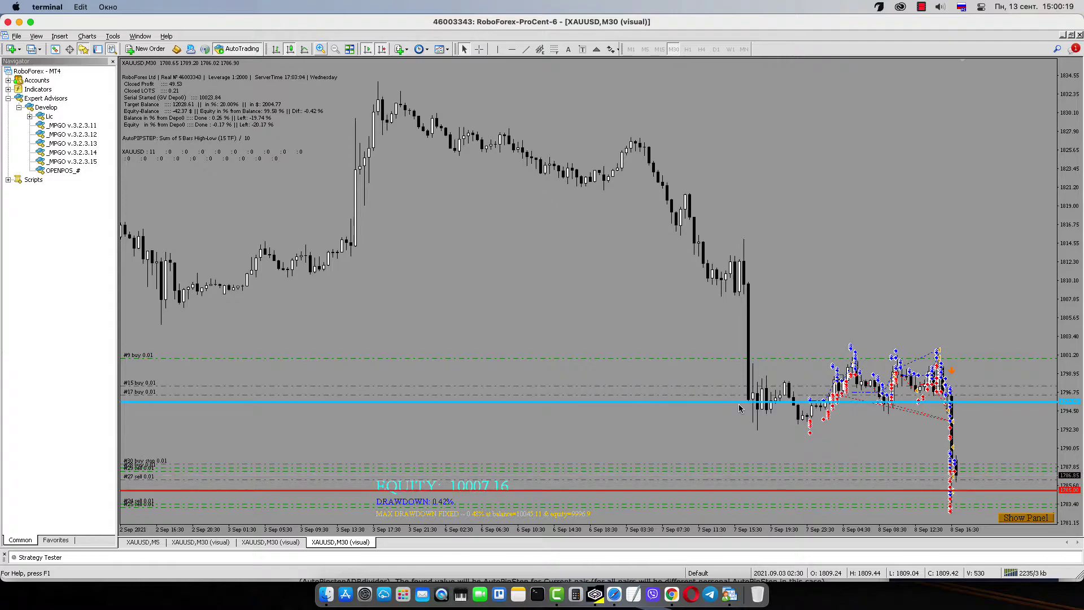
- Measure the bars and pips of a price swing with the crosshair on the backtest chart
middle_click(297, 429)
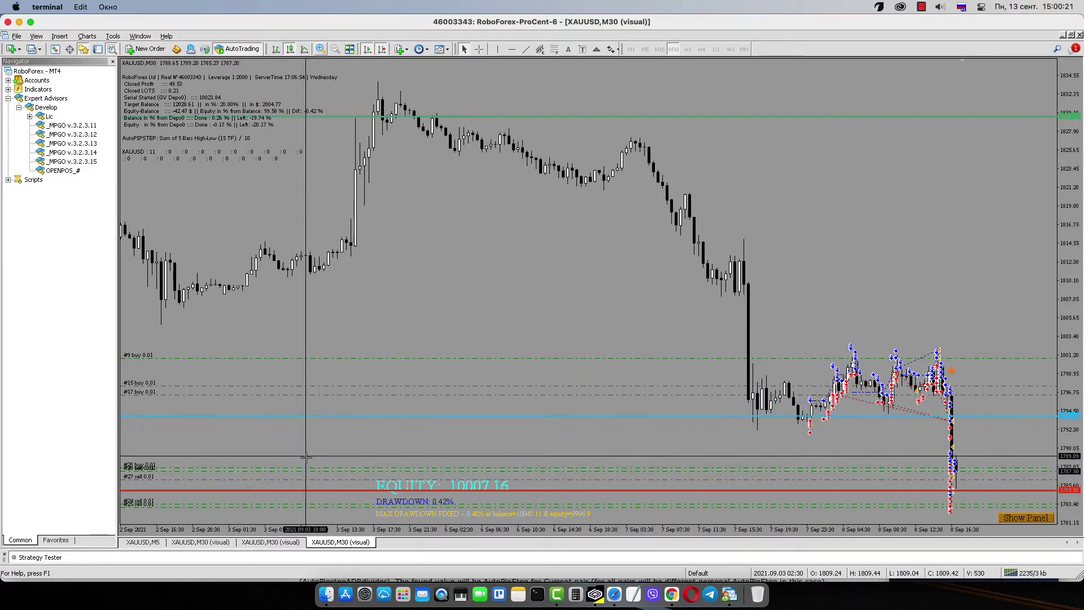
left_click_drag(306, 468, 327, 396)
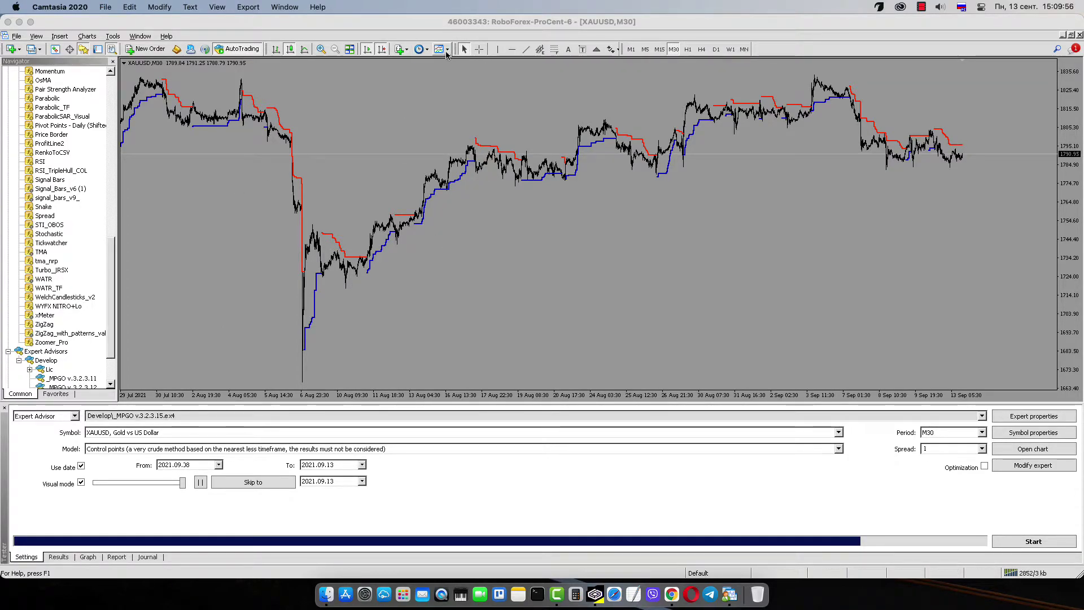
- Save the chart as a template over the existing tester.tpl, confirming the overwrite
left_click(439, 49)
left_click(487, 59)
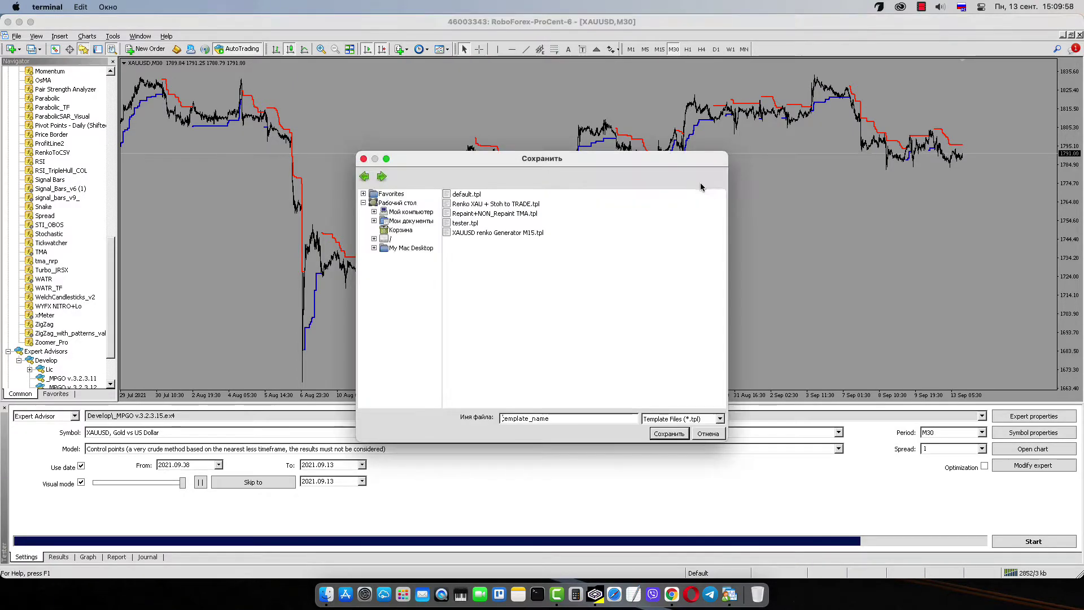
left_click(465, 223)
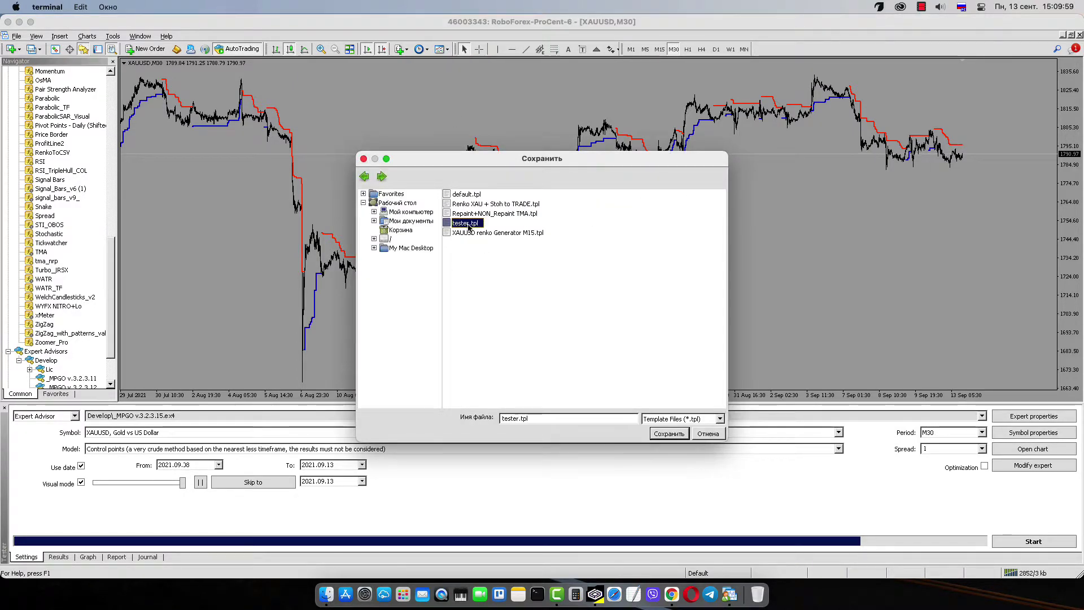
left_click(660, 434)
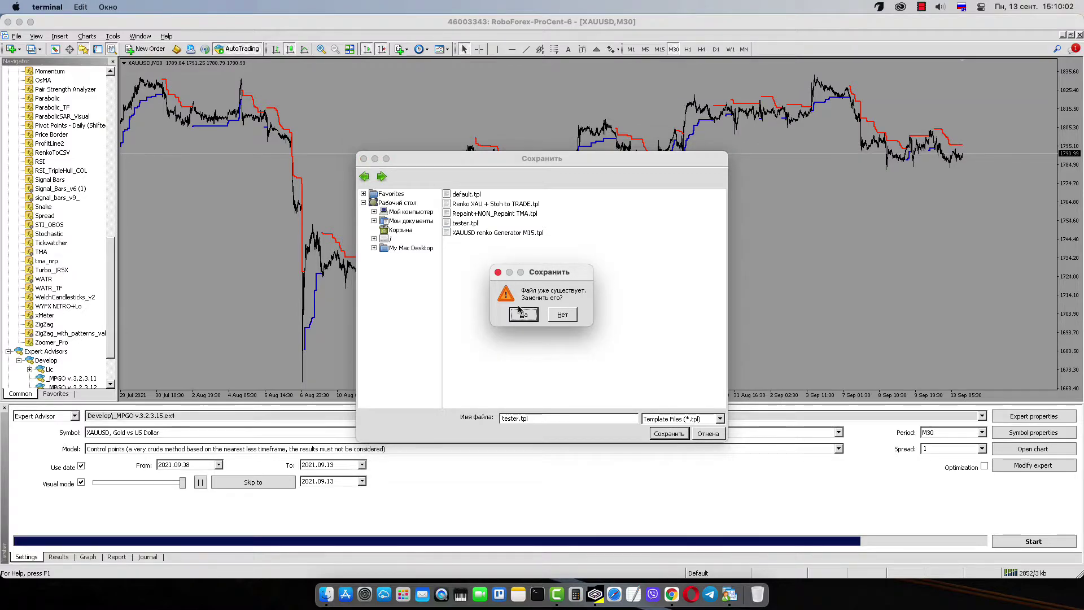
left_click(522, 314)
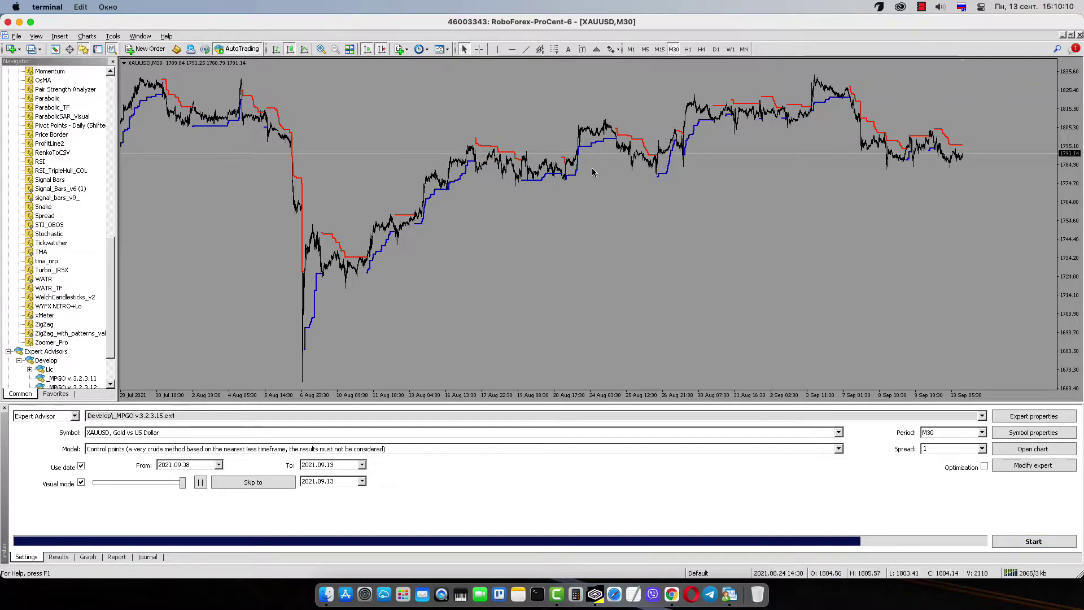
- Open the MPGO inputs and review PairsForTrading, TradeBuy, TradeSell and Control_LimitStop
left_click(1031, 416)
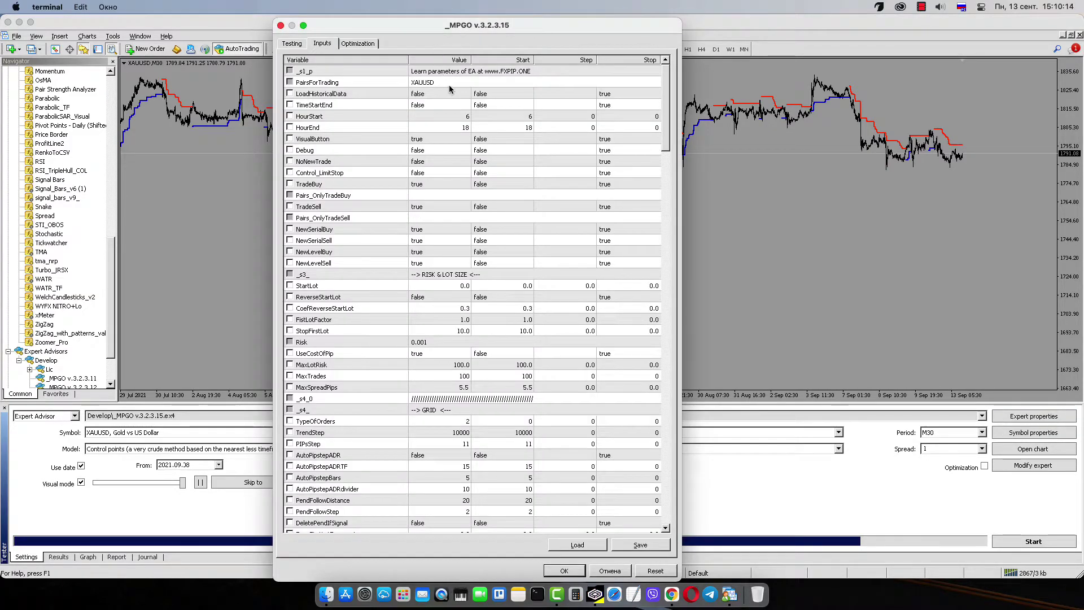
left_click(450, 83)
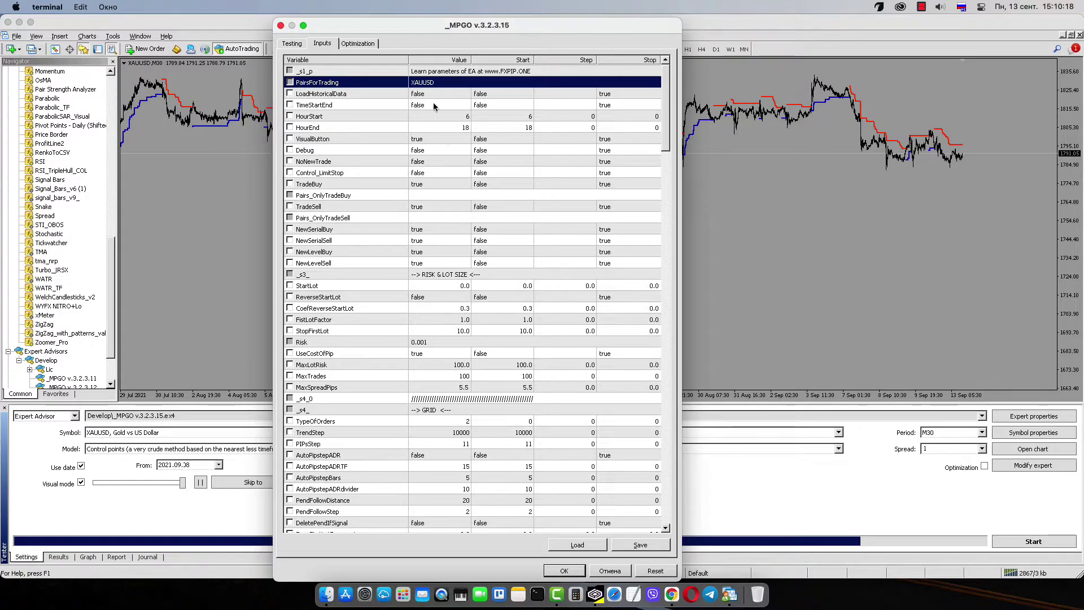
left_click(316, 185)
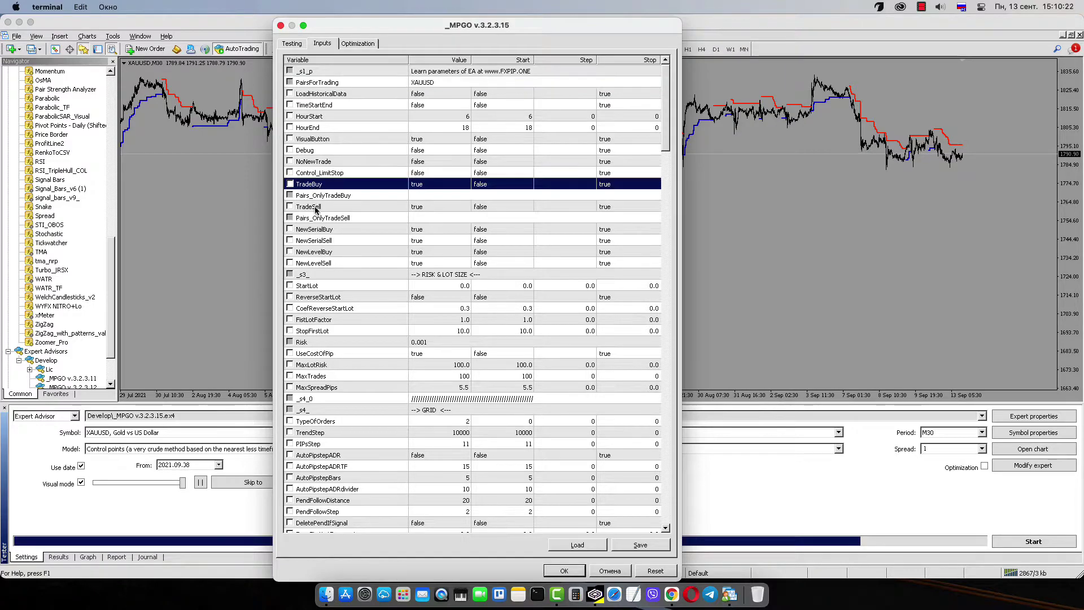
left_click(316, 207)
left_click(425, 174)
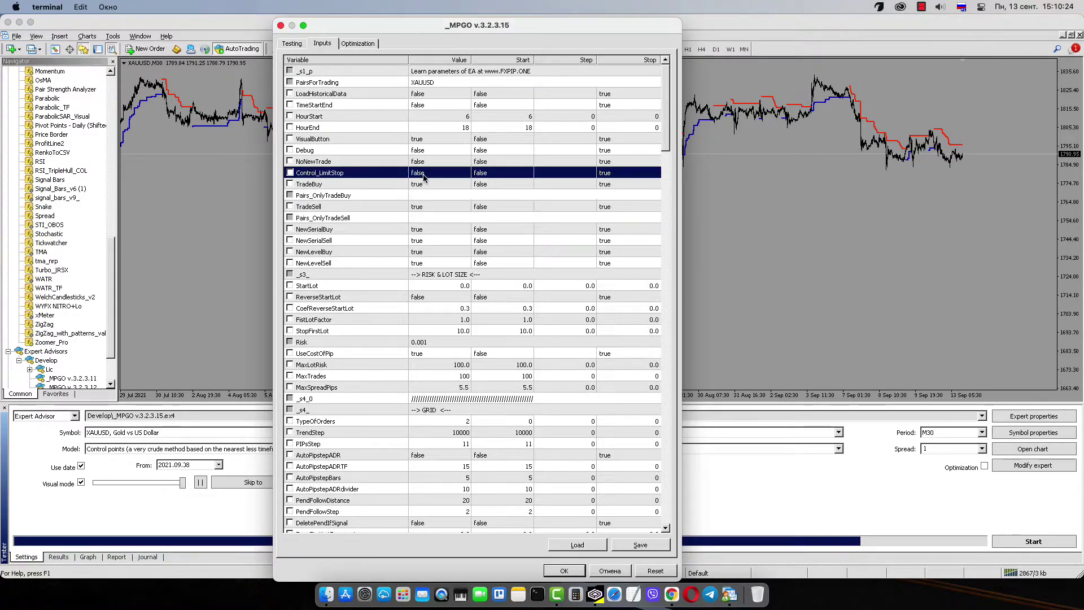
scroll(499, 284, "down", 15)
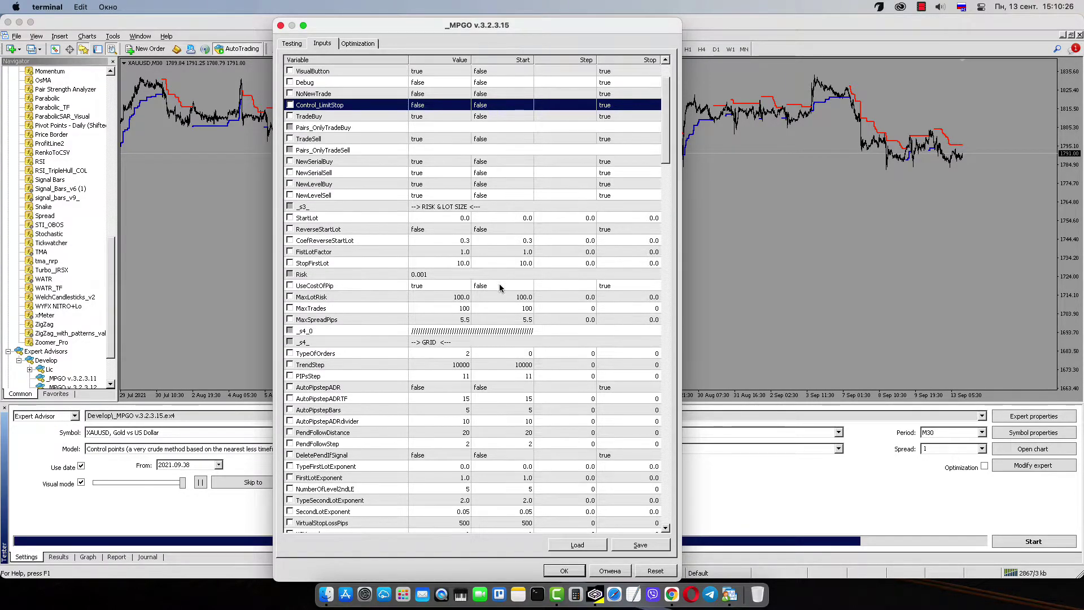
scroll(493, 282, "down", 10)
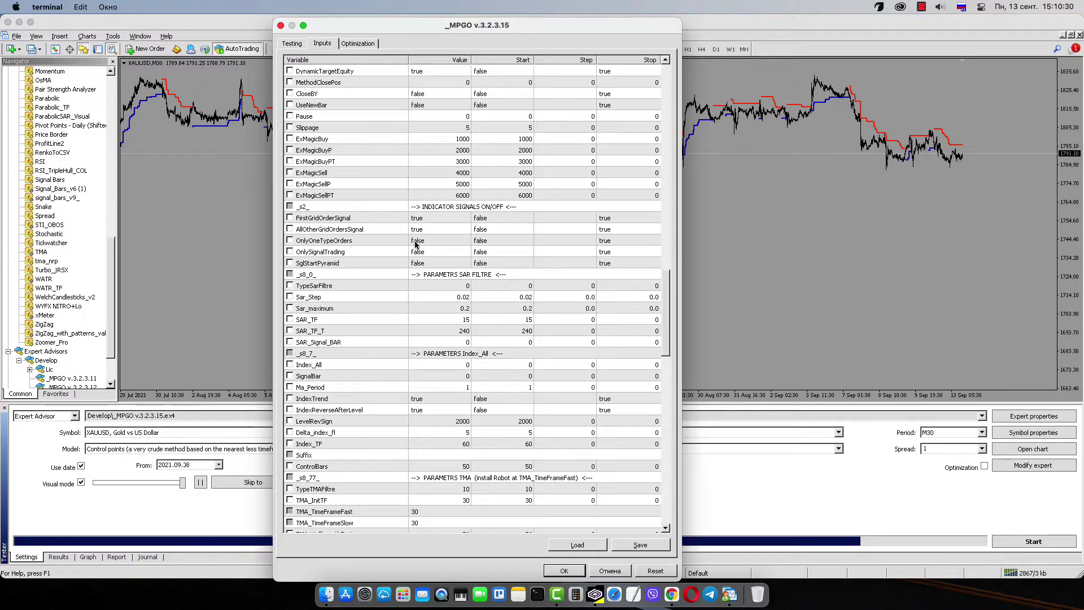
- Review FirstGridOrderSignal, AllOtherGridOrdersSignal, TypeSarFiltre and Index_All settings
left_click(429, 222)
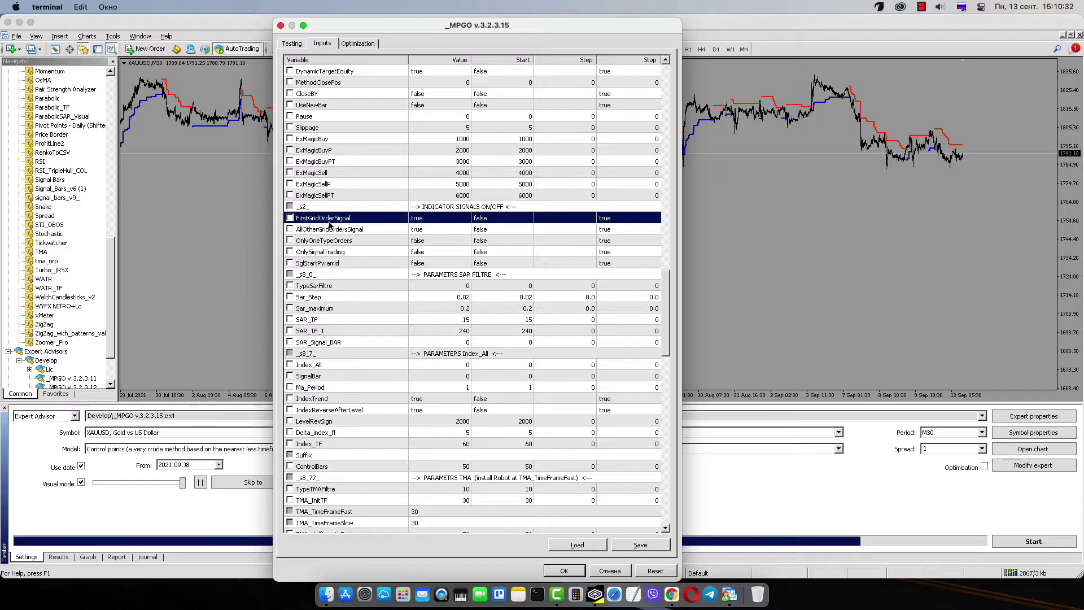
left_click(338, 231)
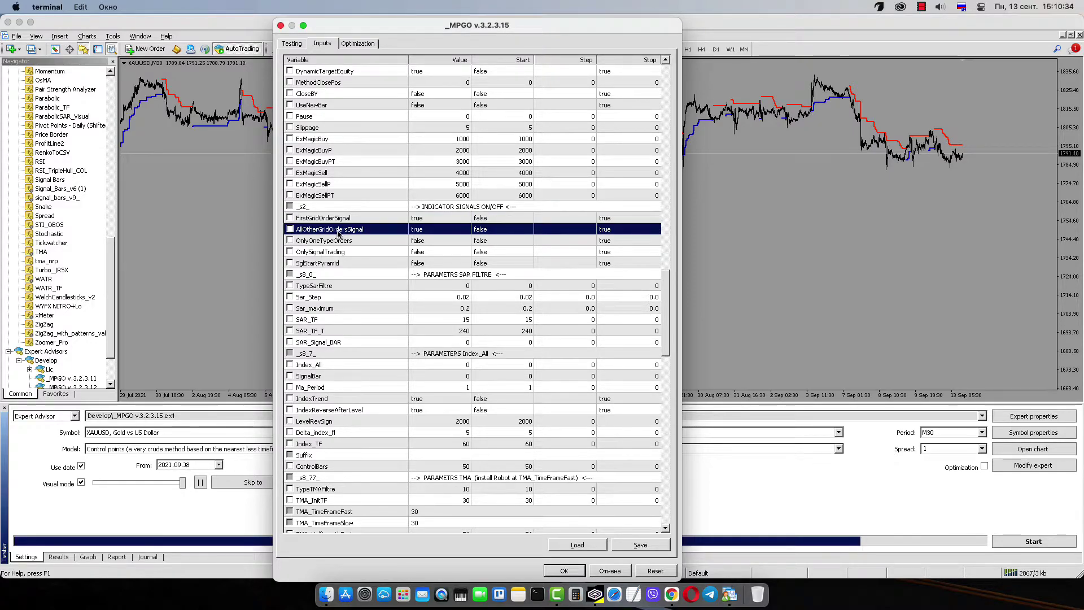
left_click(449, 287)
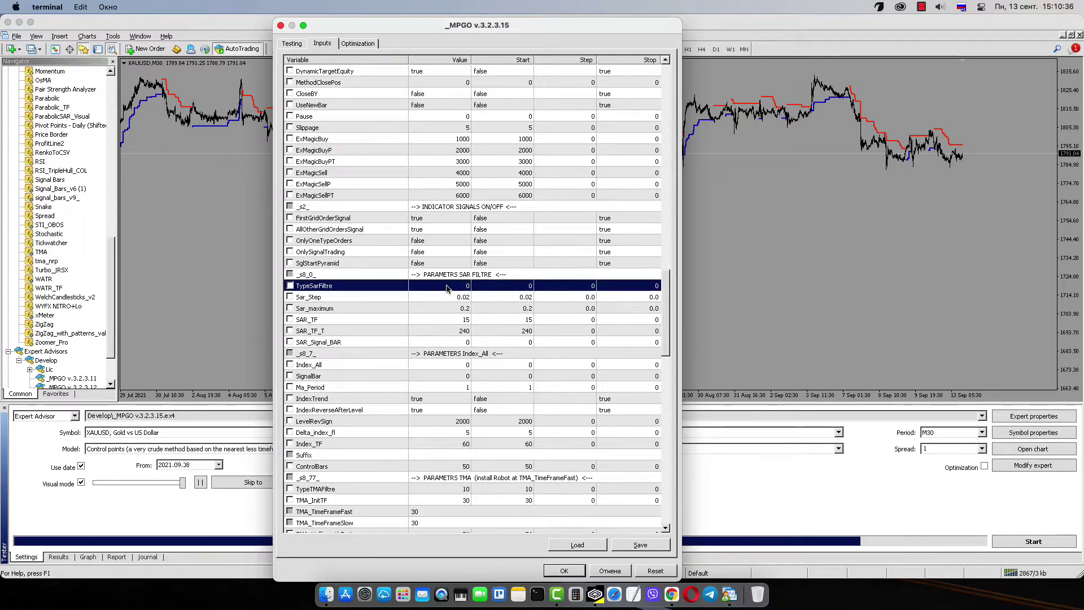
left_click(454, 365)
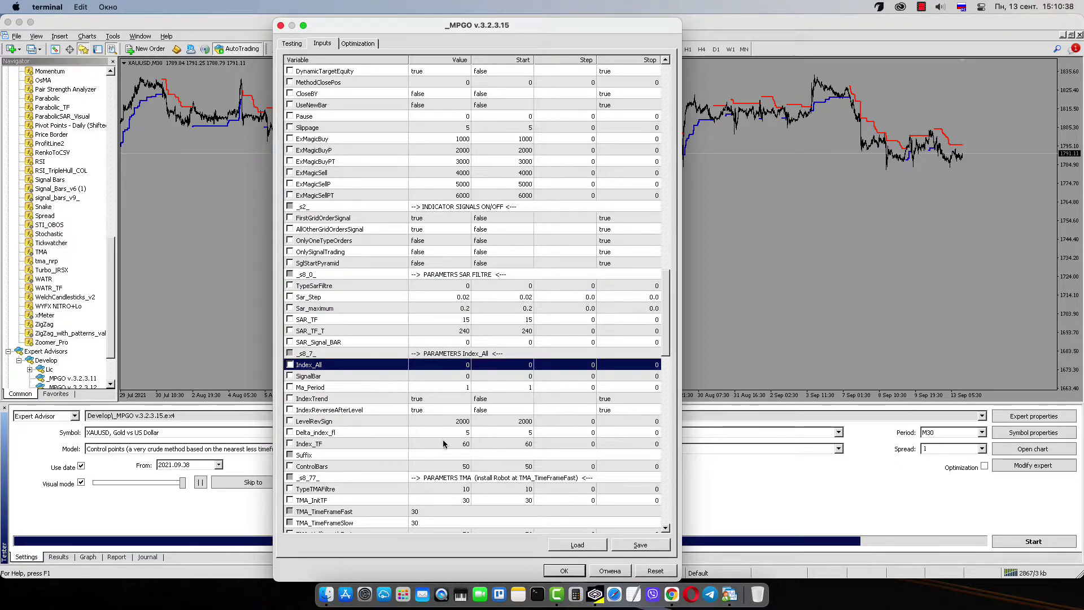
- Set TypeTMAFiltre to 0
scroll(452, 362, "down", 4)
double_click(445, 355)
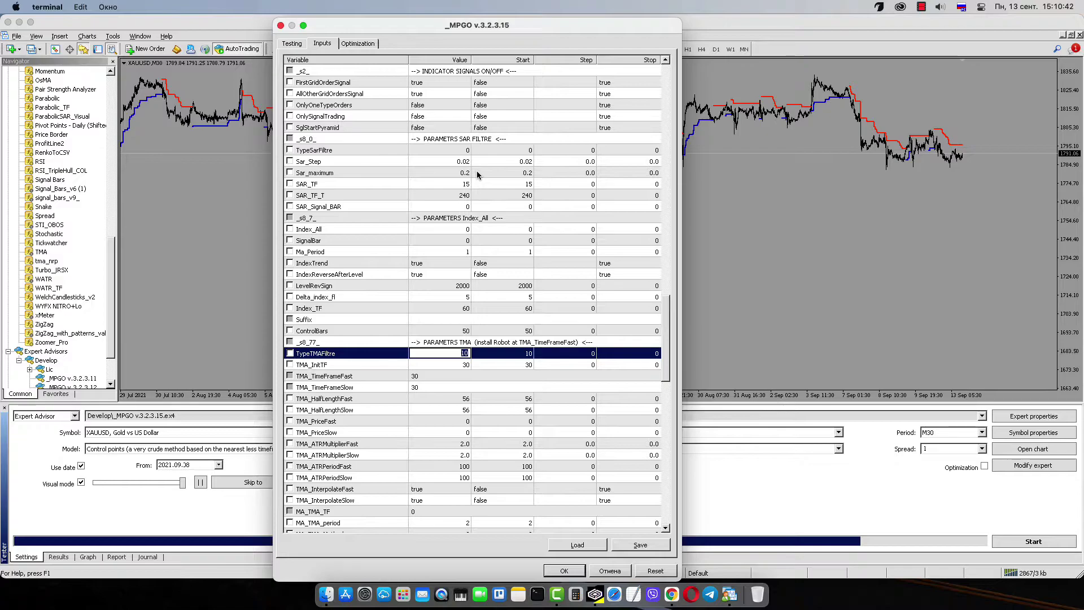
key("Return")
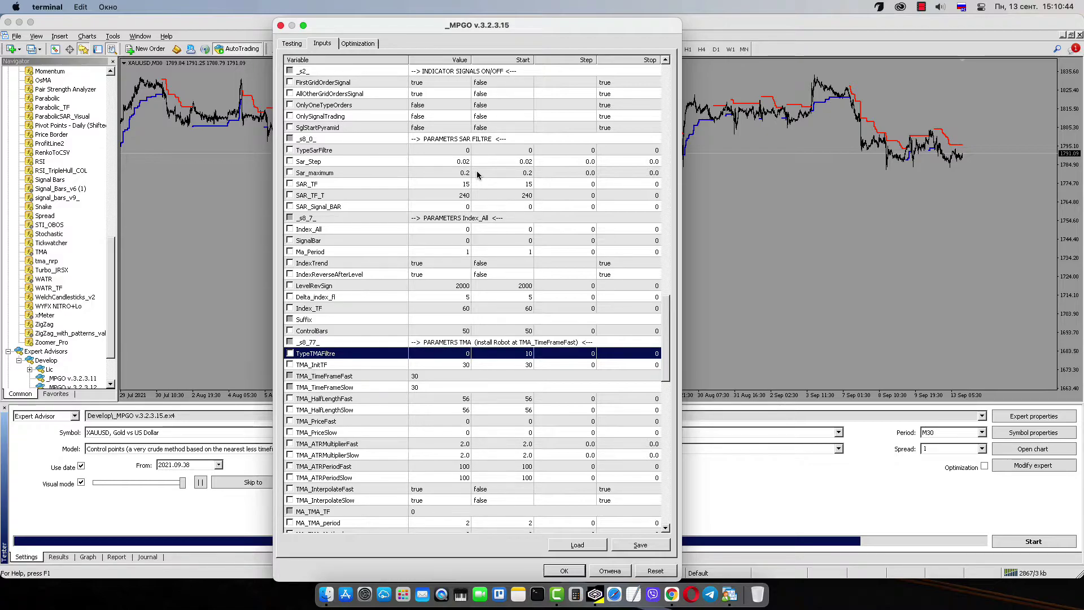
- Review the TypeCCIFiltre, TypeTurboJrsxFiltre and TypeCanalMAFiltre settings
scroll(512, 287, "down", 6)
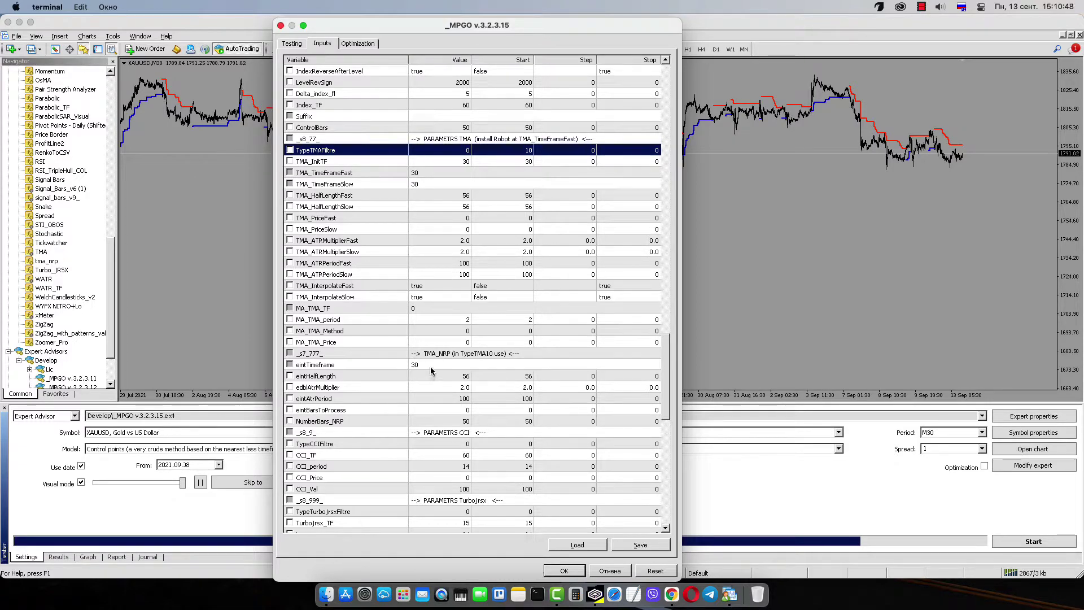
left_click(436, 444)
scroll(446, 395, "down", 4)
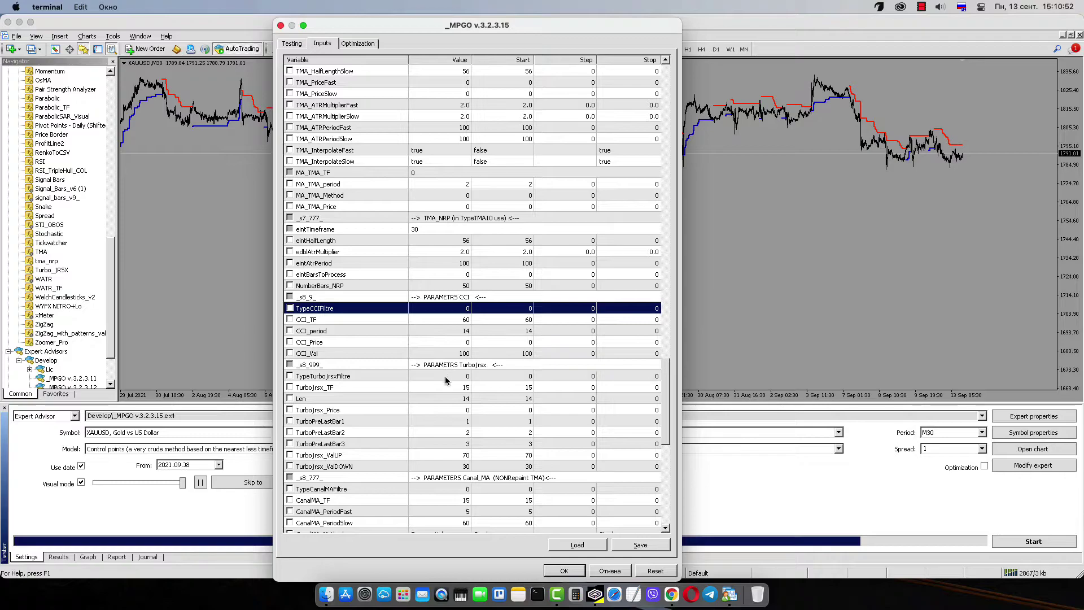
left_click(442, 376)
scroll(440, 373, "down", 4)
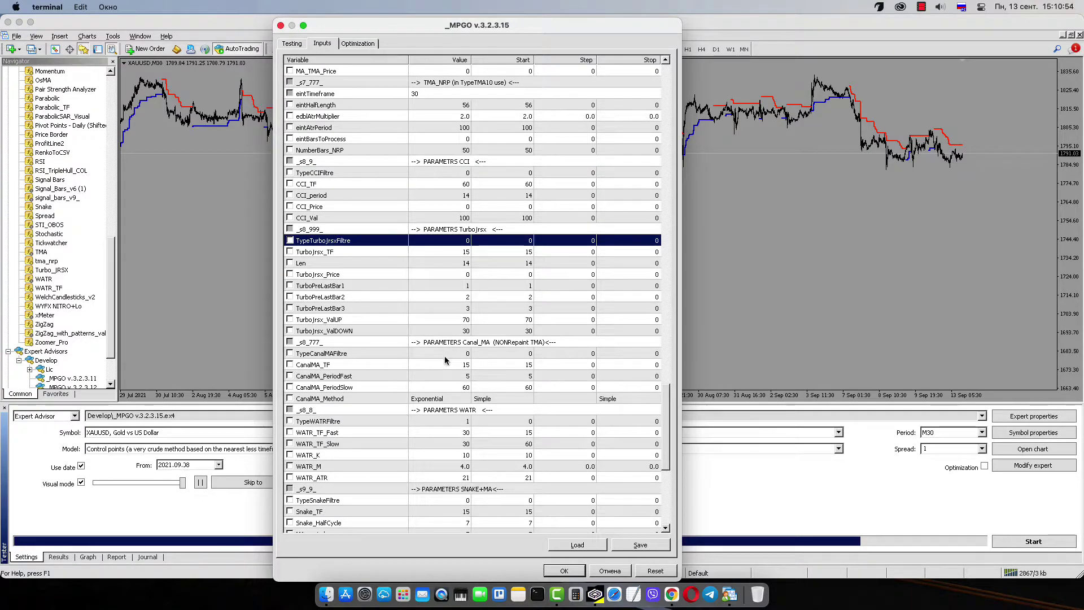
left_click(445, 353)
- Review TypeWATRFiltre and WATR_TF_Slow, checking the forum's WATR explanation in Chrome
left_click(451, 421)
scroll(550, 283, "down", 2)
scroll(550, 288, "down", 2)
left_click(453, 311)
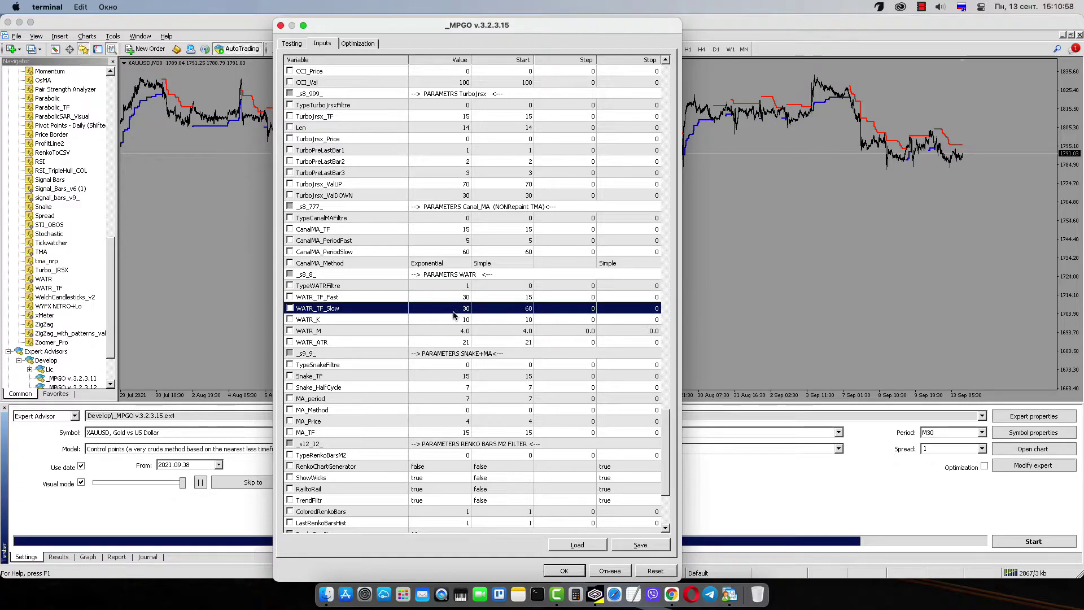
left_click(672, 594)
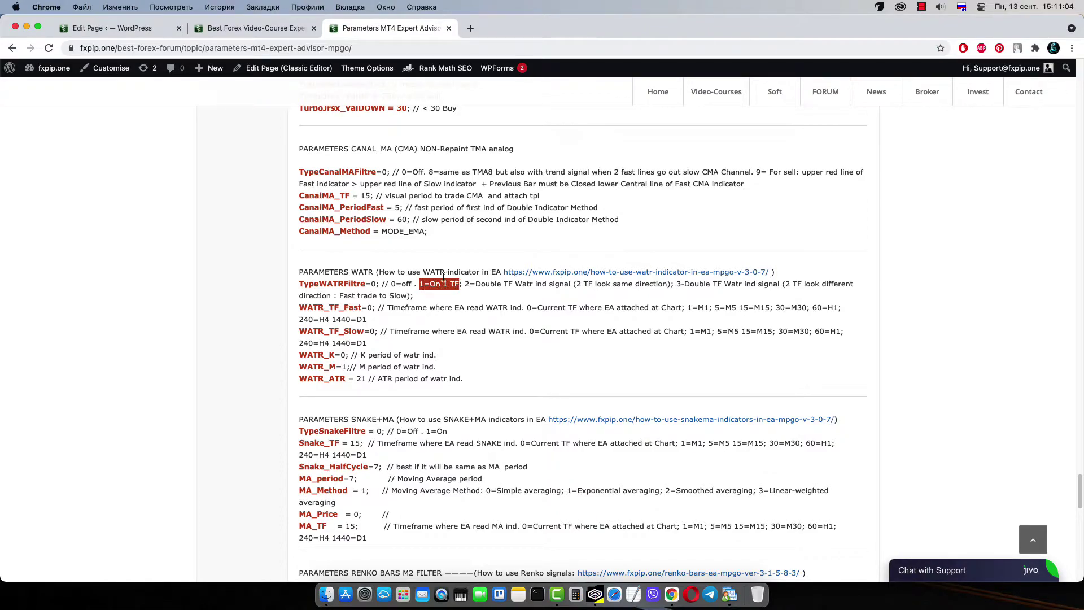
left_click(30, 30)
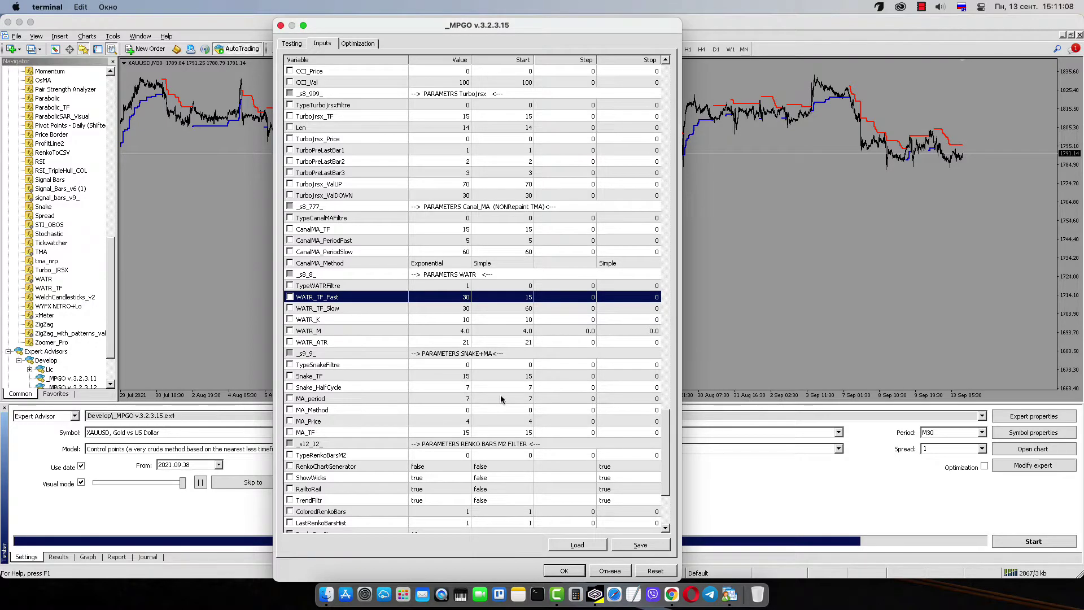
- Look over TypeSnakeFiltre and TypeRenkoBarsM2, then confirm and close the EA inputs
left_click(455, 367)
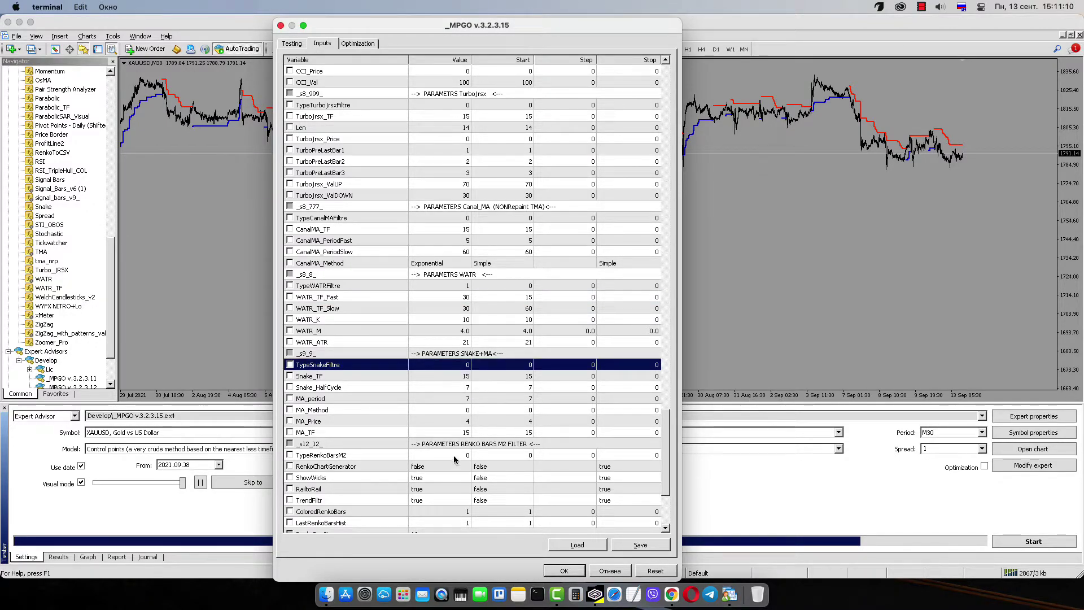
left_click(455, 456)
scroll(446, 395, "down", 5)
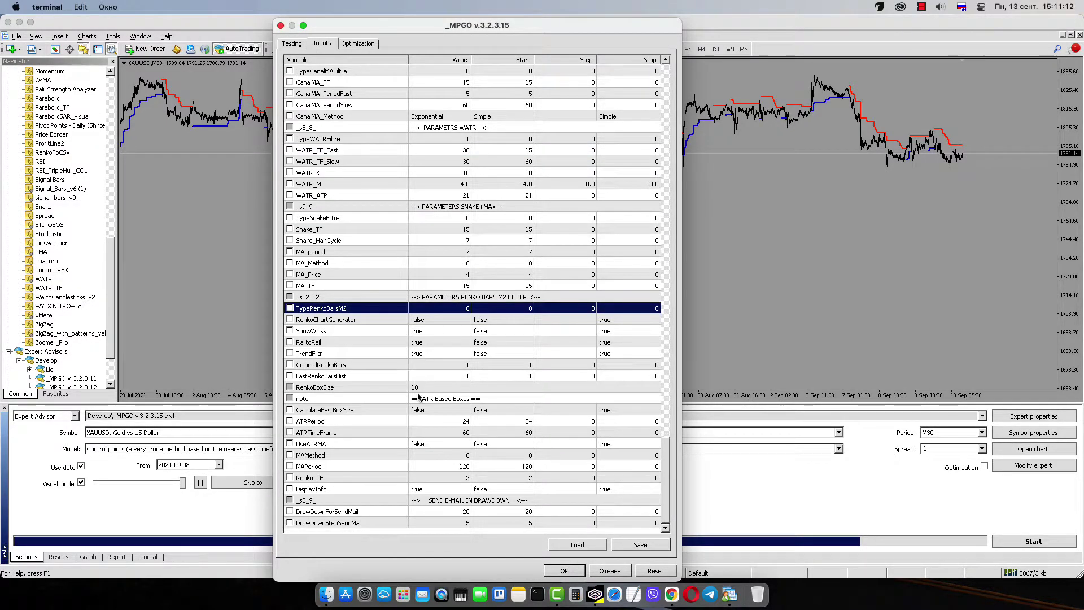
left_click(564, 571)
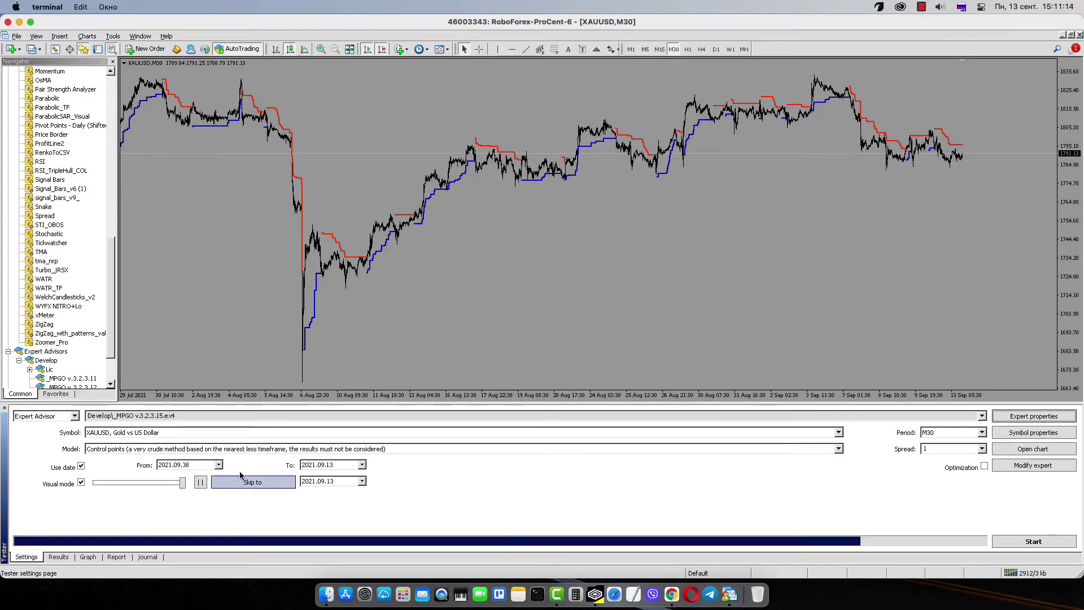
- Start the visual XAUUSD M30 backtest with the Every tick model
left_click(200, 448)
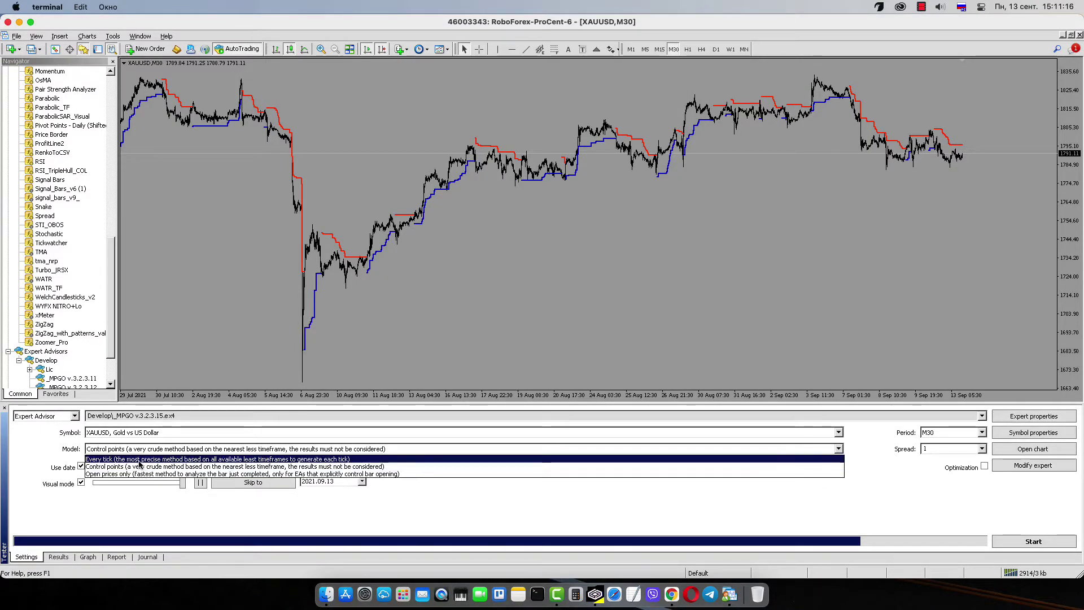
left_click(140, 459)
left_click(1033, 541)
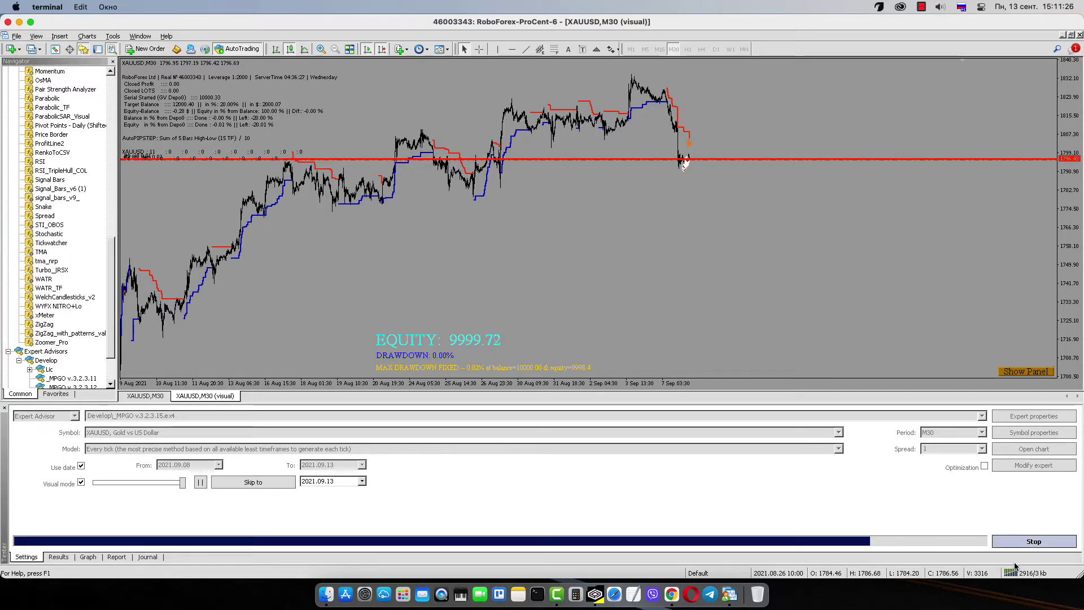
- Change TypeOfOrders to 0 in the EA inputs and restart the visual backtest
left_click(1026, 418)
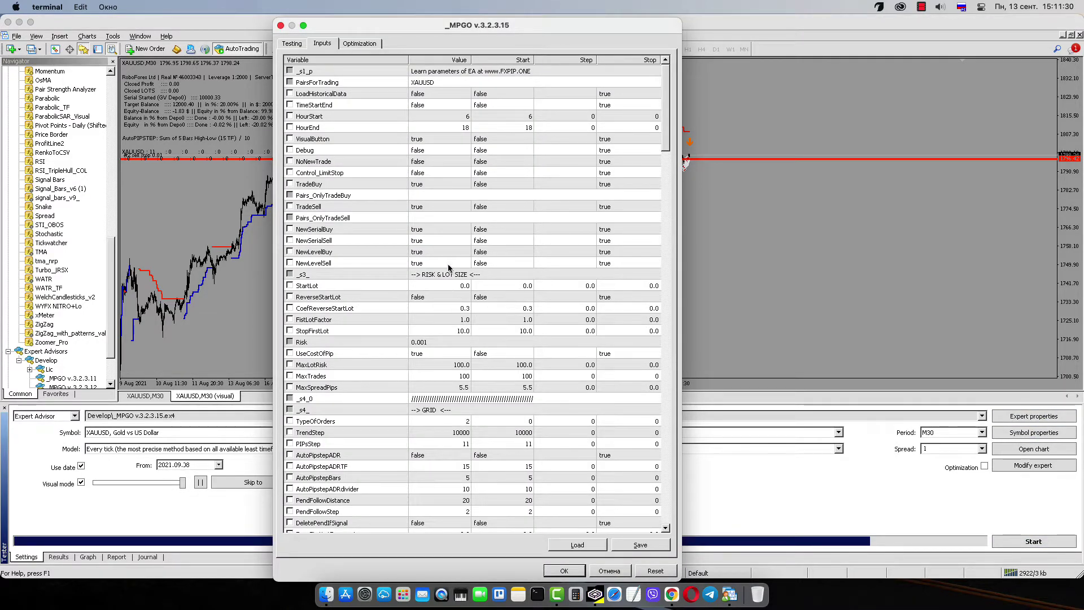
double_click(446, 421)
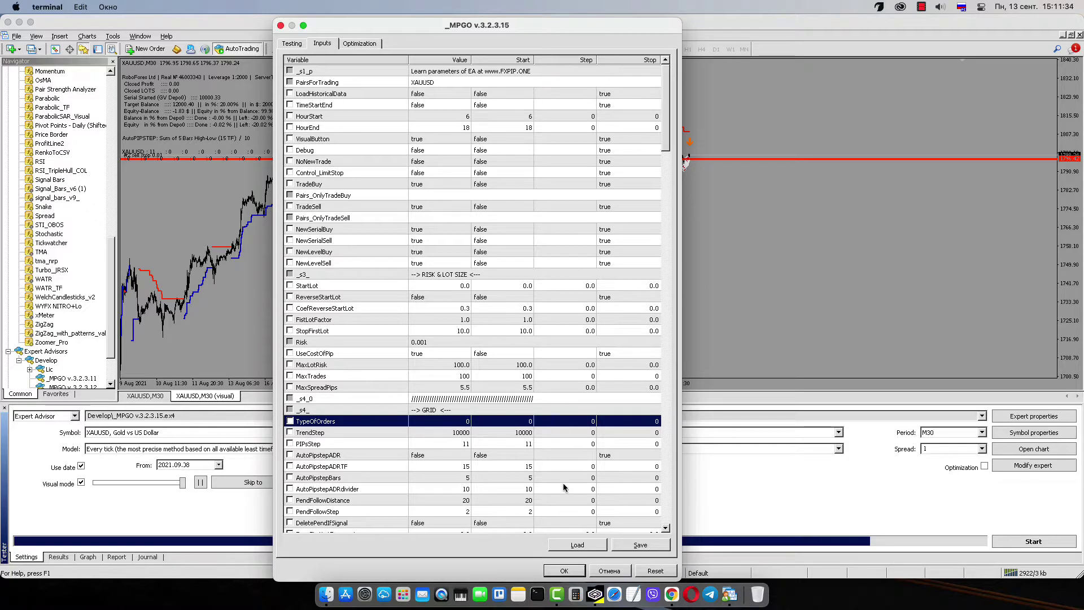
left_click(564, 570)
left_click(1033, 541)
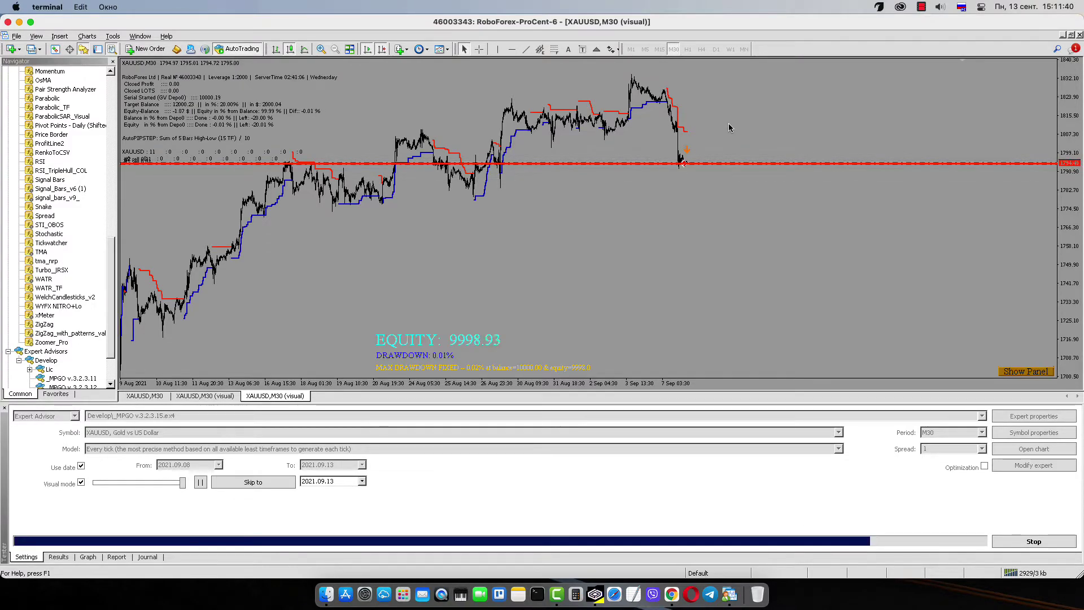
- Zoom into the backtest chart and watch the grid sell orders build up
left_click(322, 49)
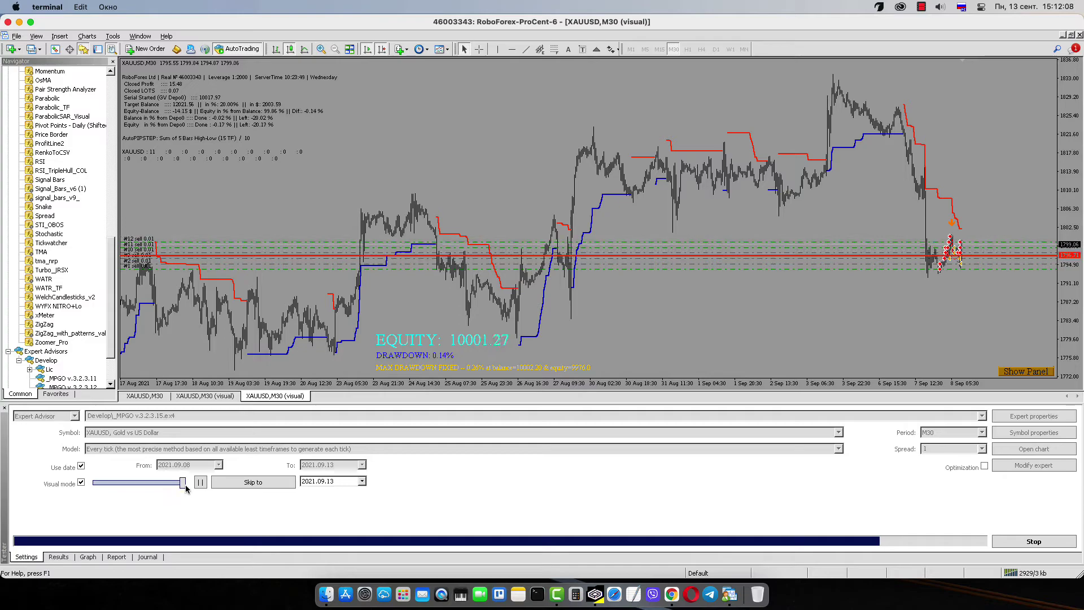
mouse_move(186, 487)
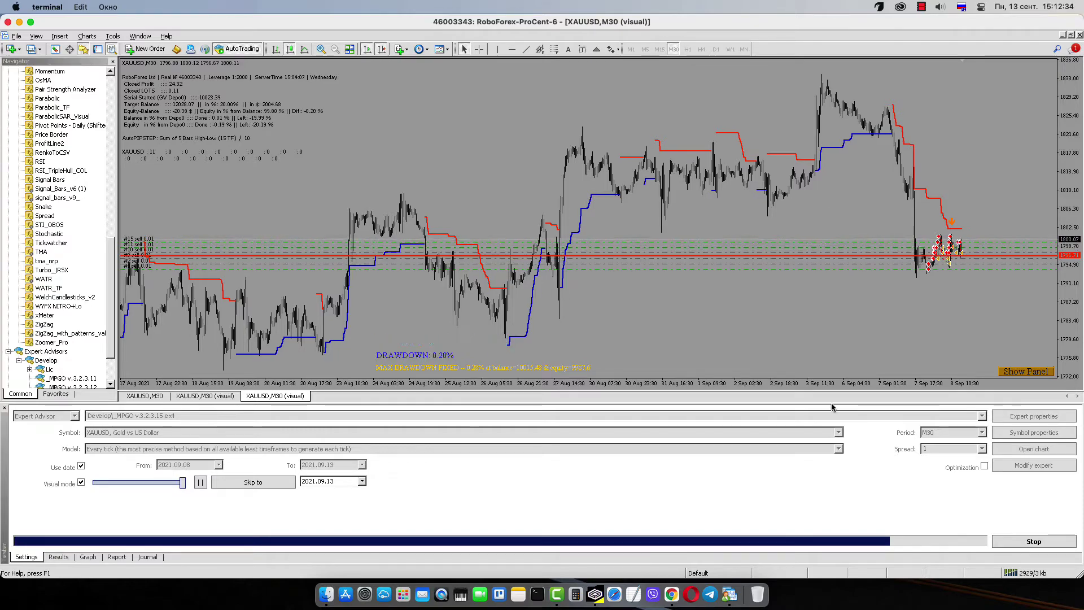
- Restart the backtest with Control points from 2021.09.03 and adjust the visual speed
left_click(1021, 541)
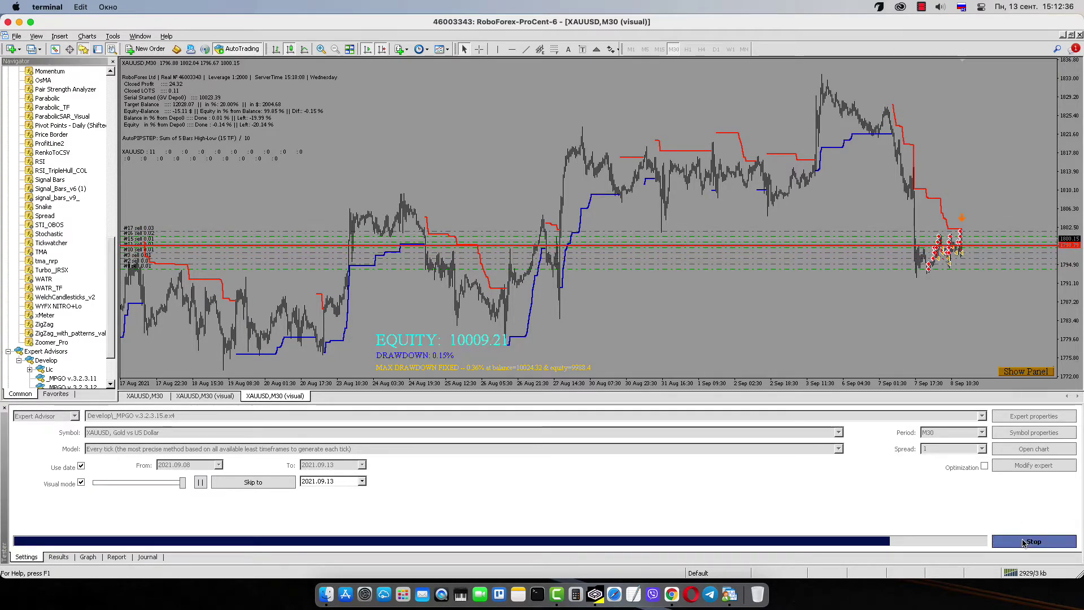
left_click(100, 450)
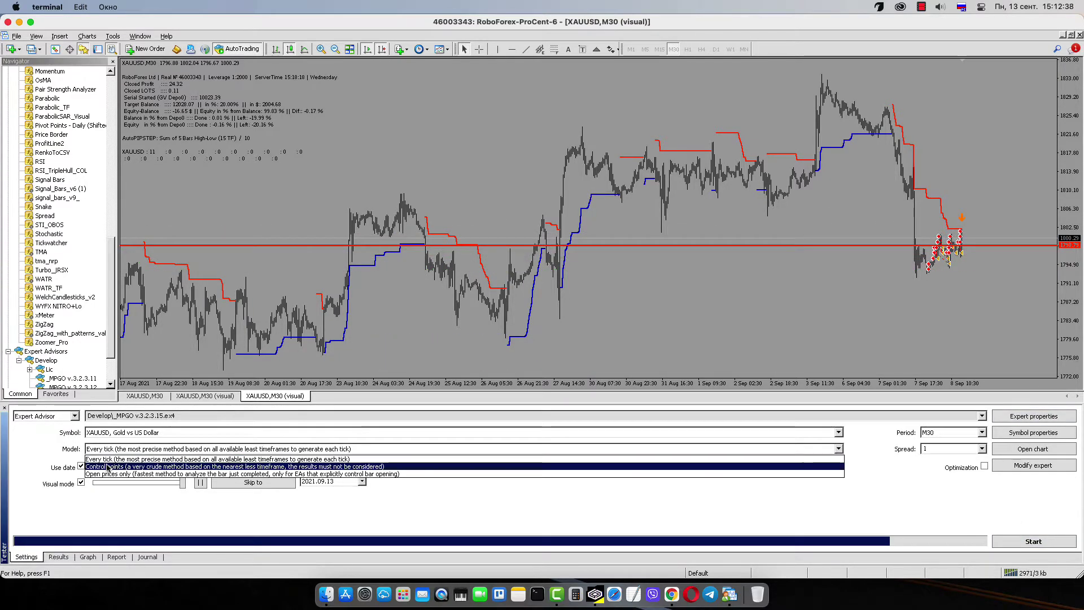
left_click(100, 464)
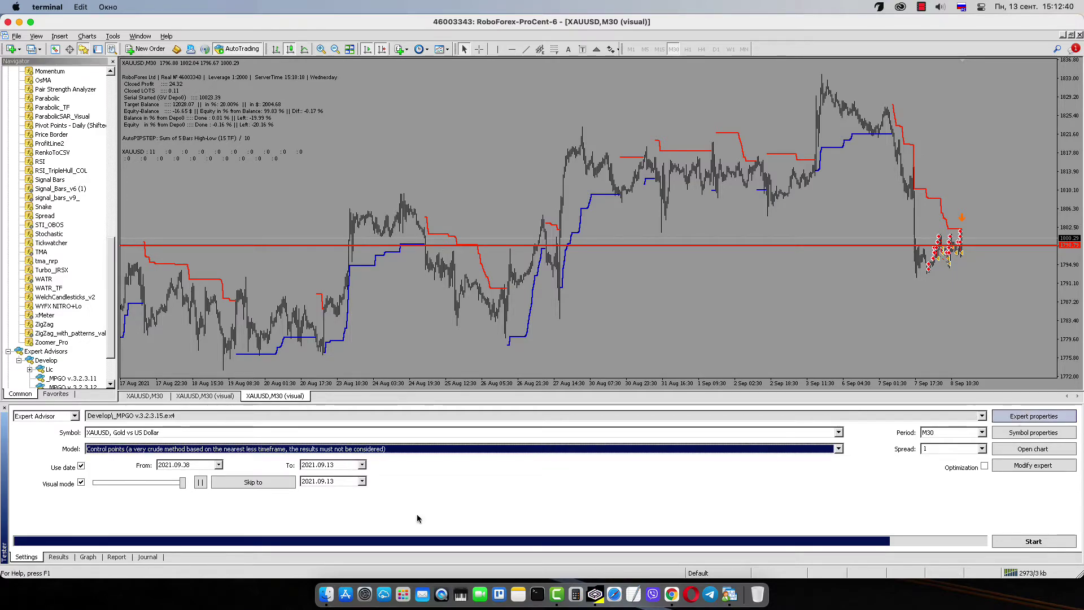
left_click(187, 464)
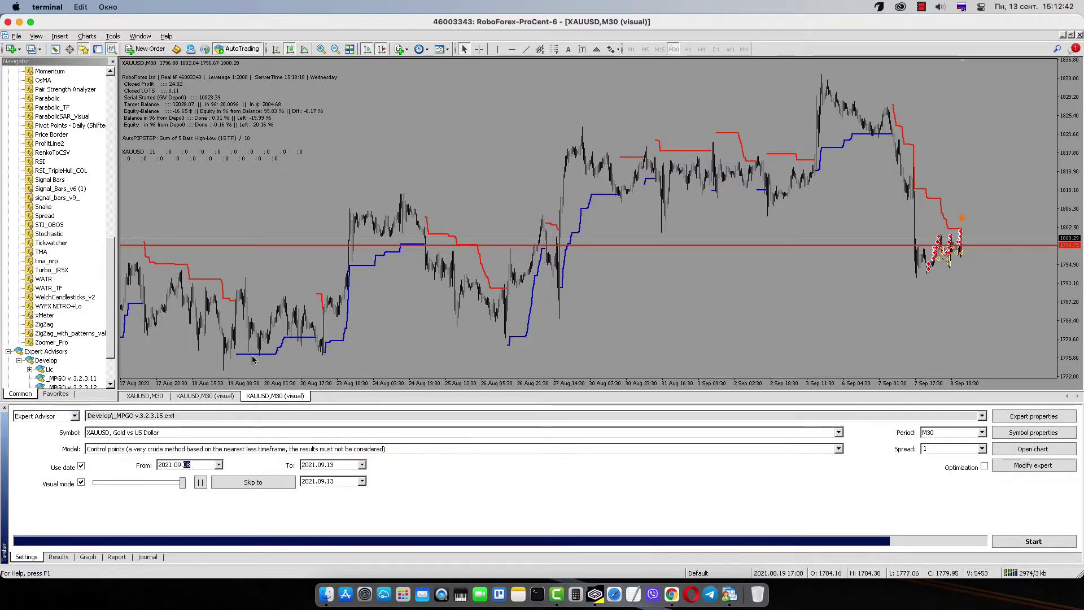
type("3")
key("Return")
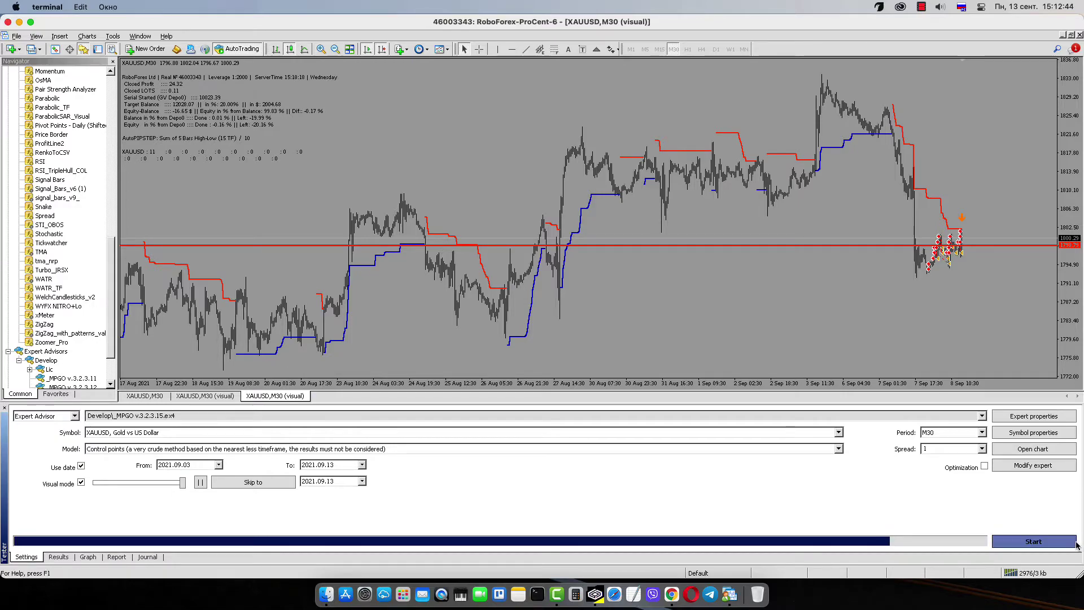
left_click(182, 484)
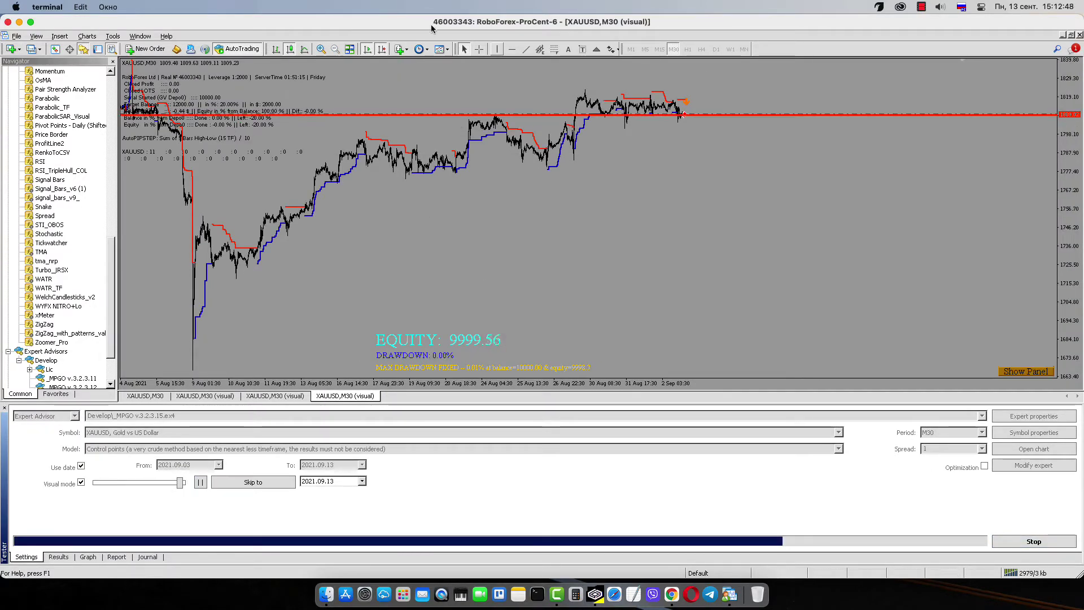
- Zoom the backtest chart in twice and hide the Strategy Tester with Ctrl+R
left_click(321, 49)
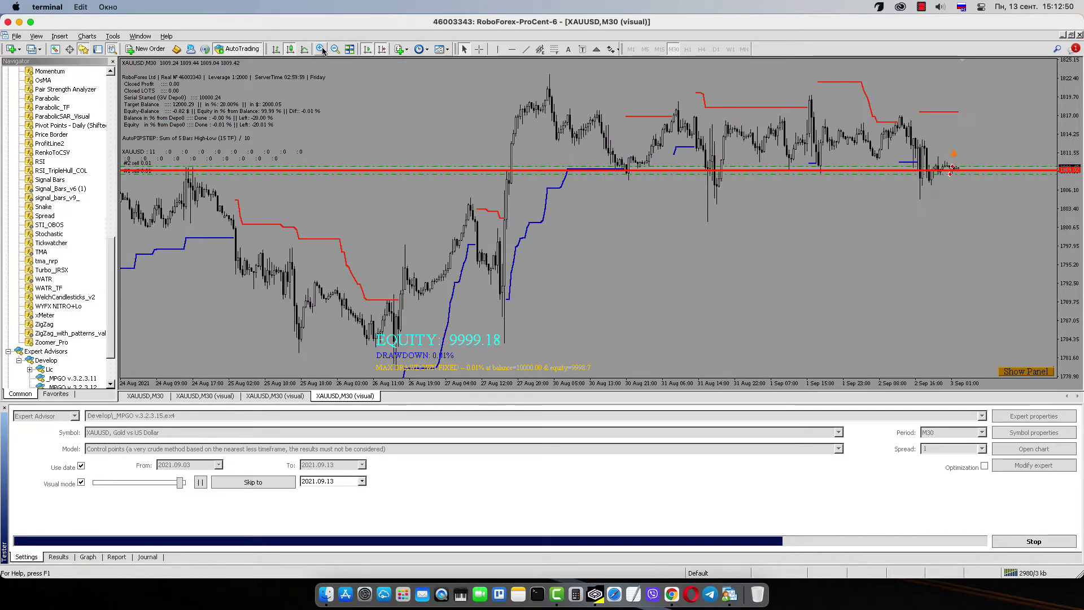
left_click(320, 49)
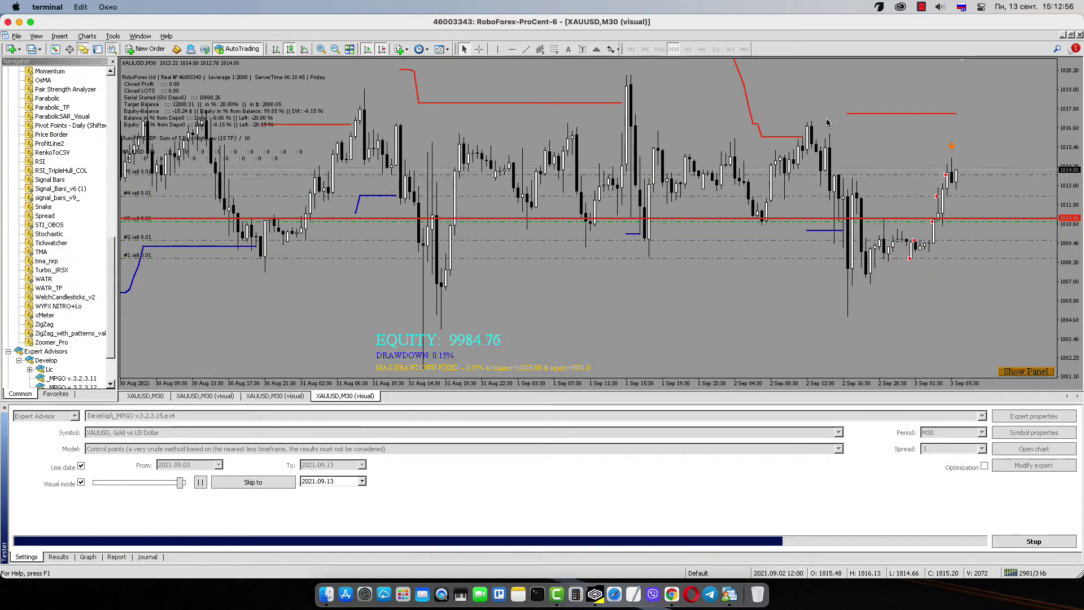
key("ctrl+r")
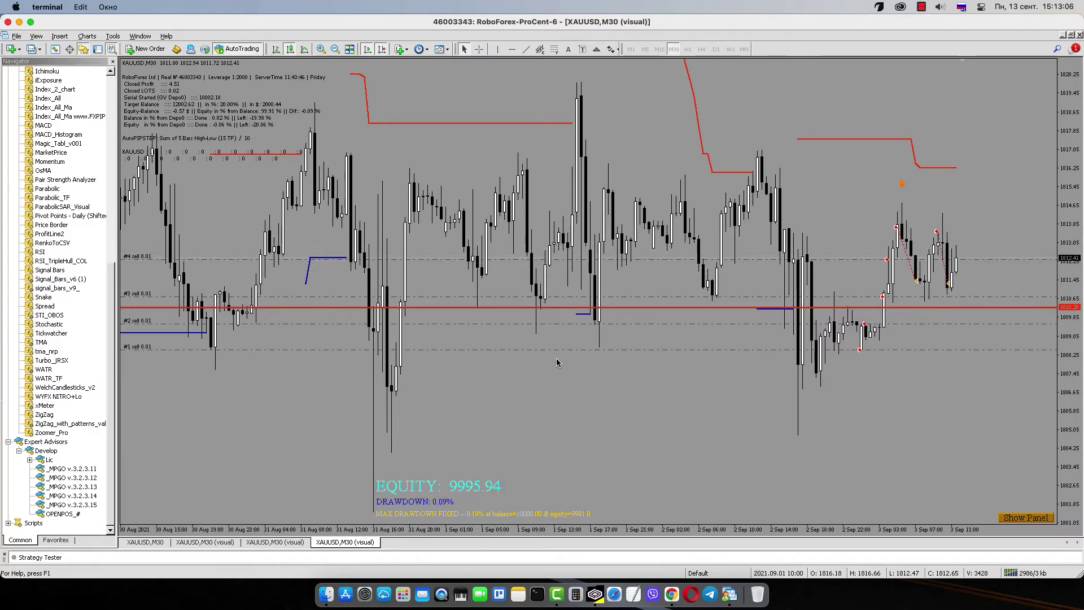
- Zoom the backtest chart out one step and read a date and price with the crosshair
left_click(335, 49)
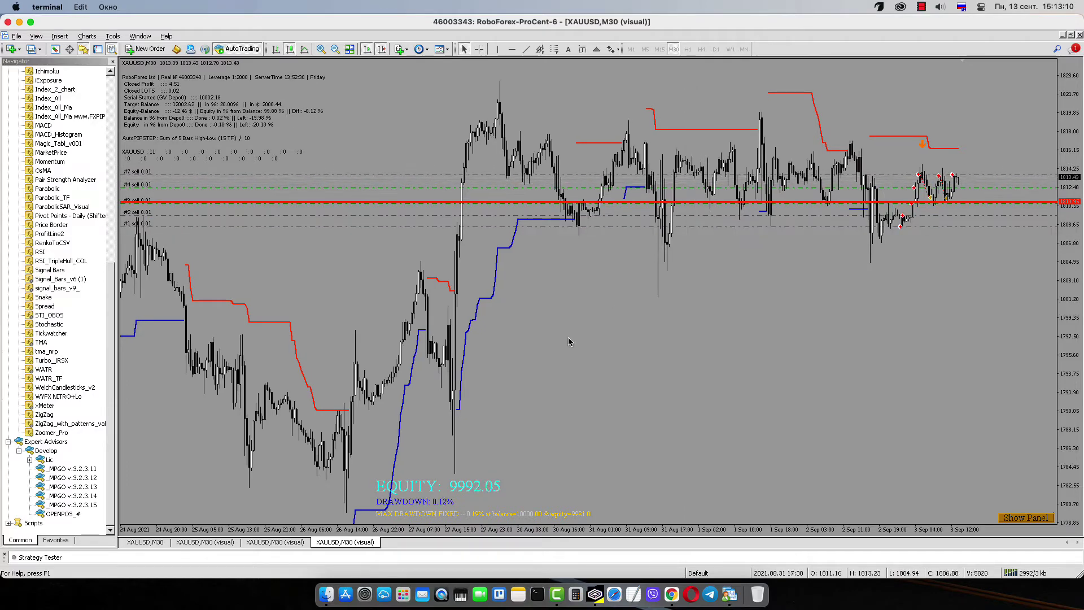
middle_click(701, 185)
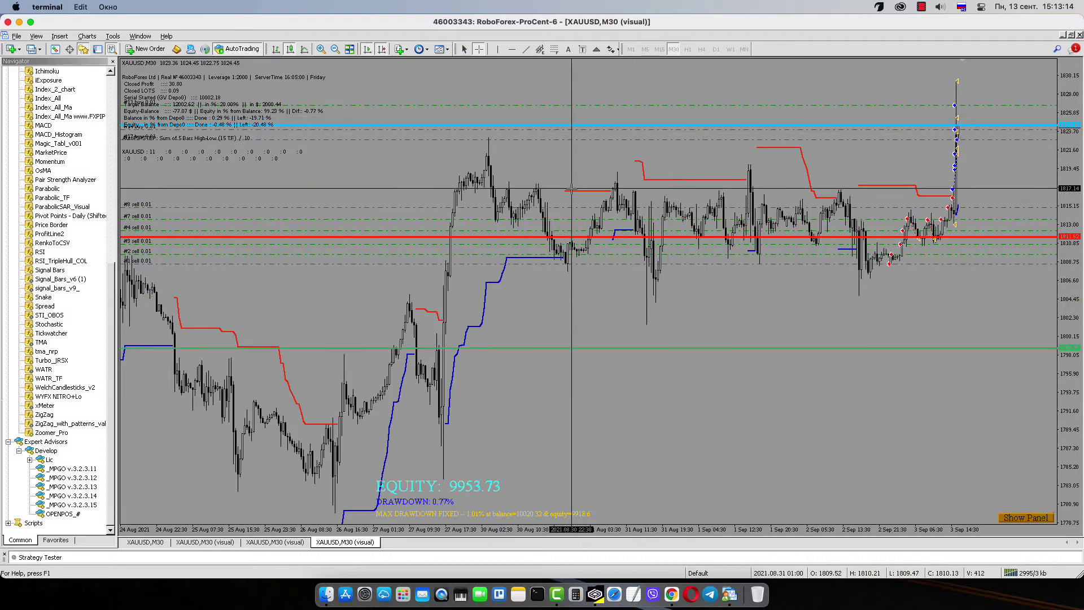
middle_click(739, 350)
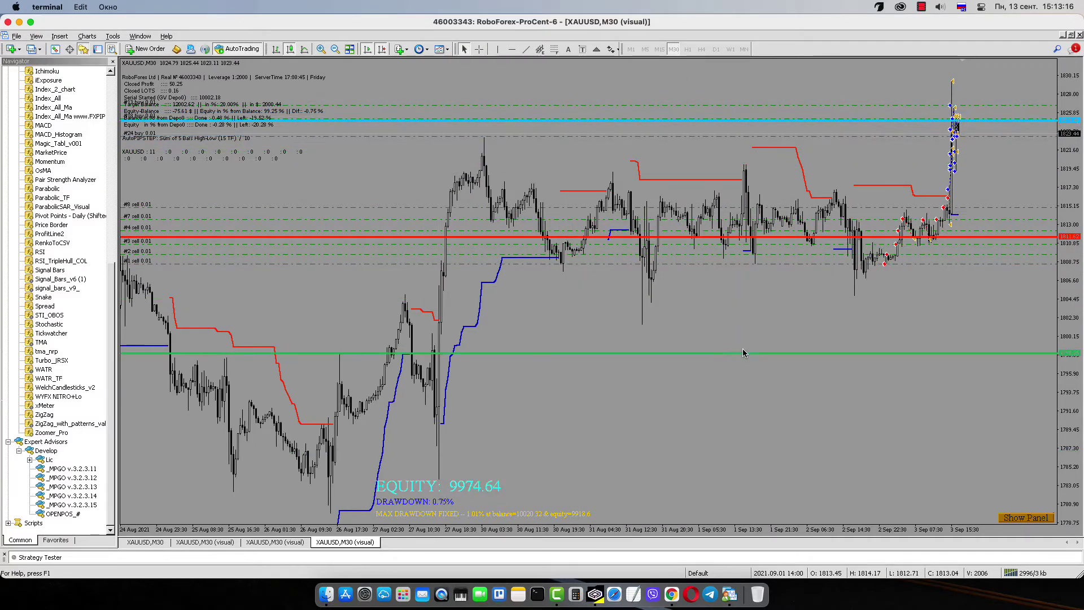
- Measure several price moves, including the recent rise, with the crosshair
middle_click(969, 206)
left_click_drag(968, 206, 998, 107)
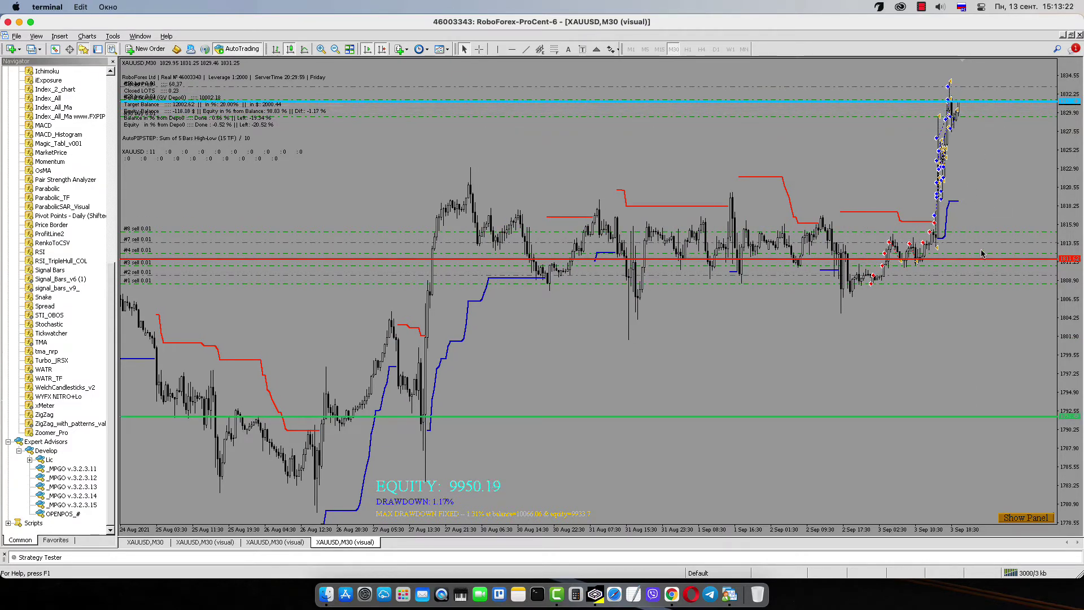
middle_click(982, 227)
mouse_move(990, 457)
left_mouse_down()
mouse_move(1041, 68)
mouse_move(960, 96)
mouse_move(924, 219)
left_mouse_up()
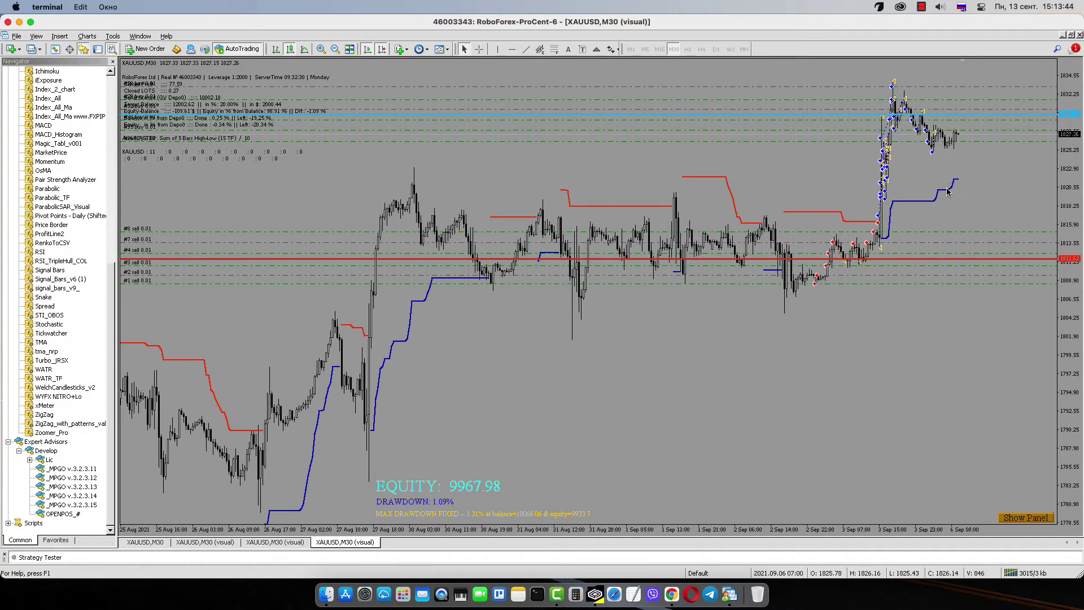
middle_click(963, 228)
left_click_drag(963, 228, 991, 154)
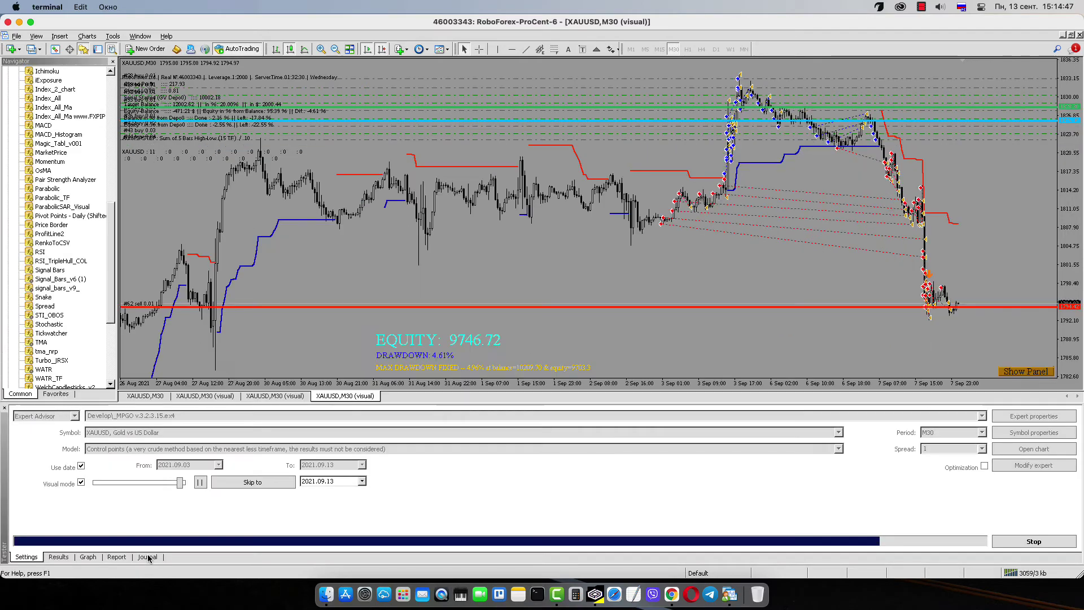
- Restore the Strategy Tester panel and display the Graph tab's balance/equity curve
left_click(103, 557)
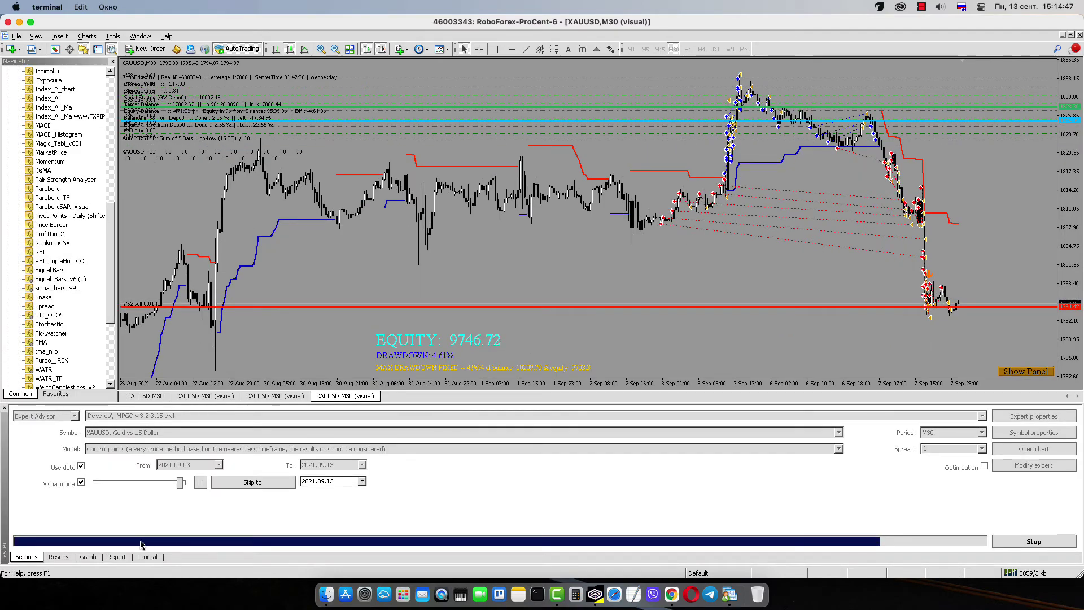
left_click(103, 556)
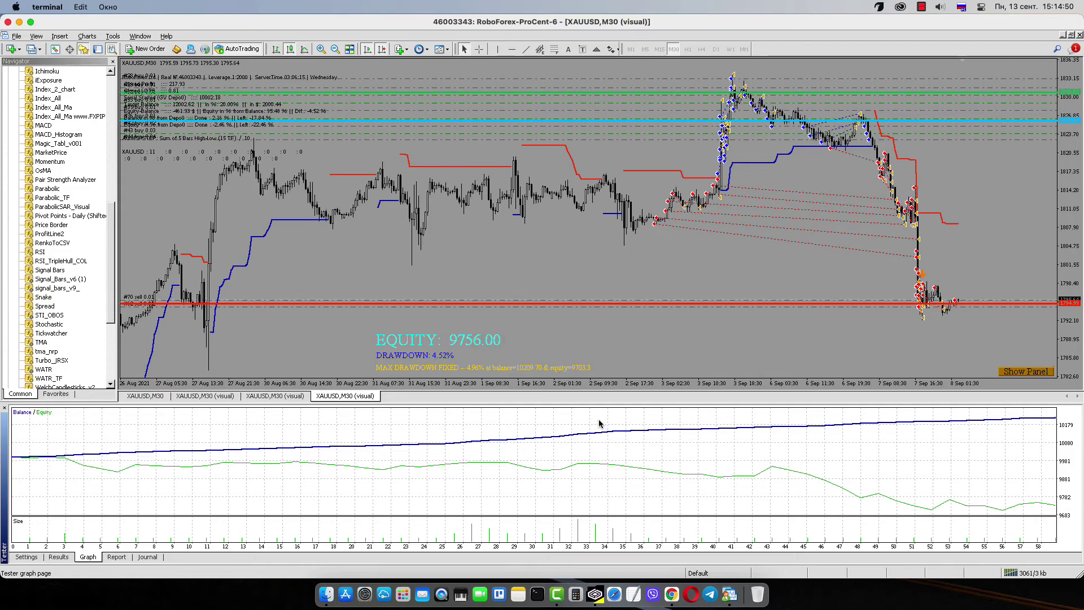